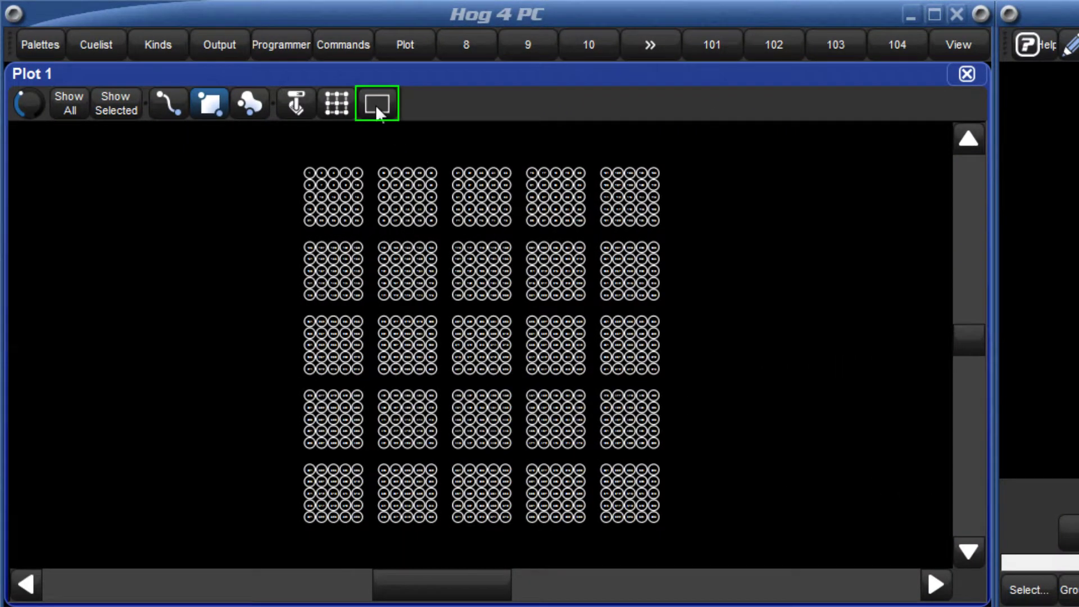
- Draw a 4:3 pixel map rectangle, 1299.94 by 974.96, over the top four LED rows
click(375, 105)
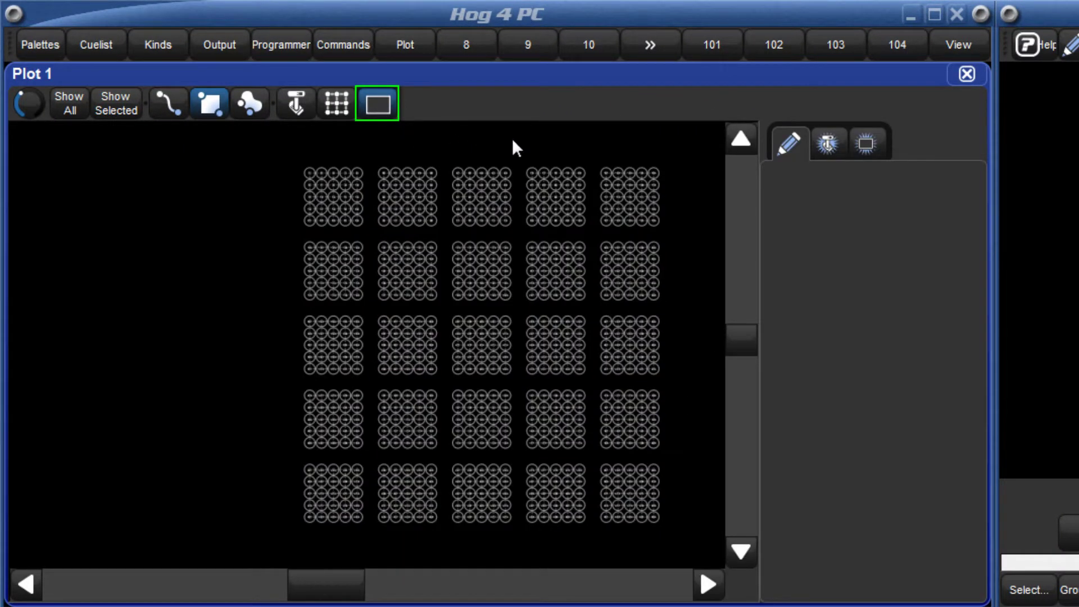
click(870, 137)
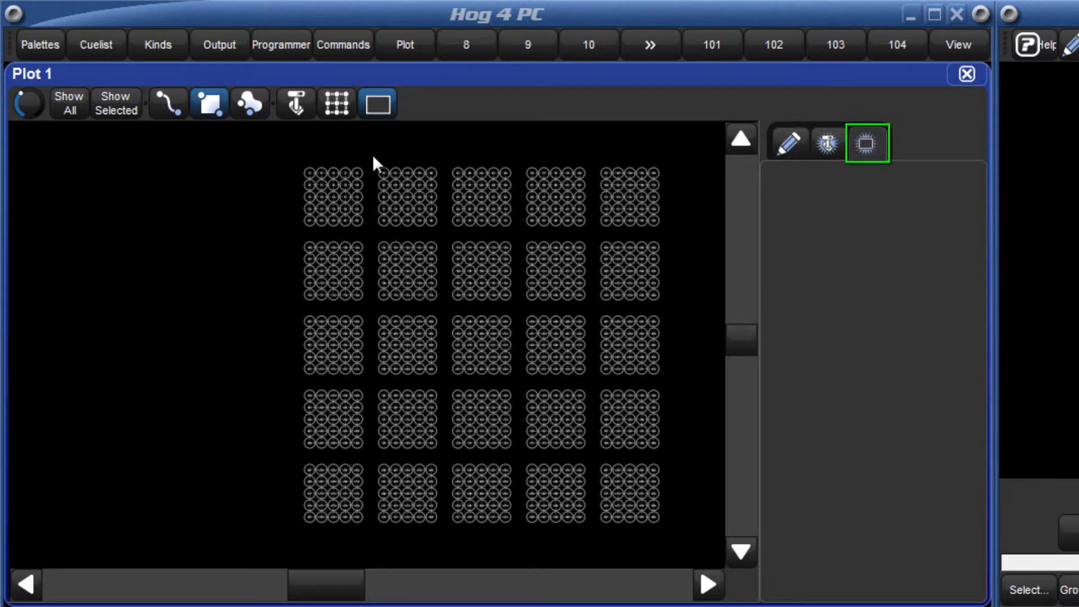
drag(291, 154, 677, 417)
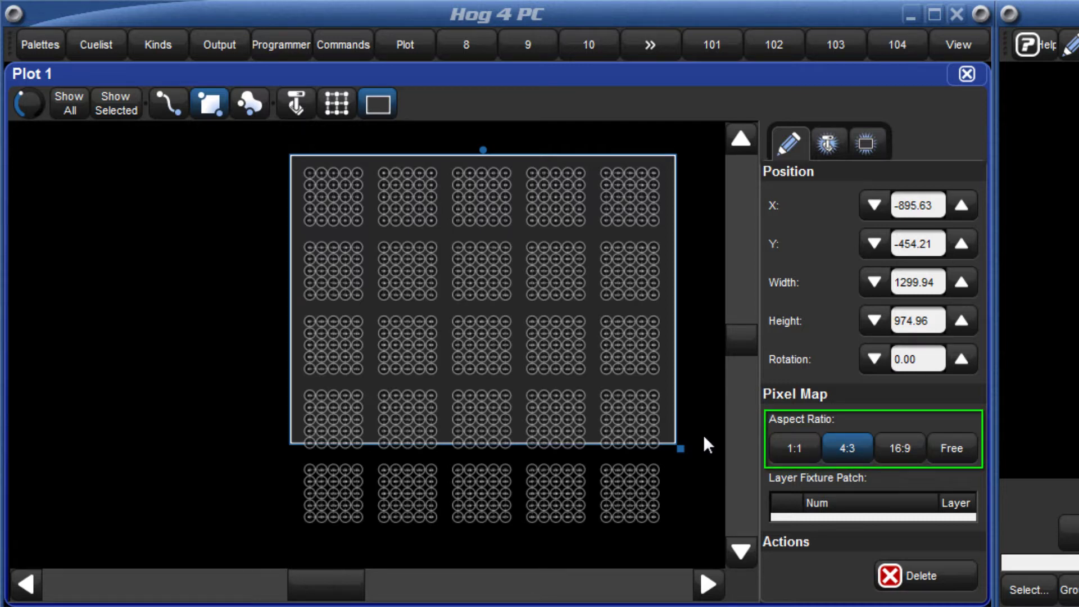
- Lock the pixel map to 1:1 and fit it, 1268.84 square, over the whole 5x5 grid
click(795, 448)
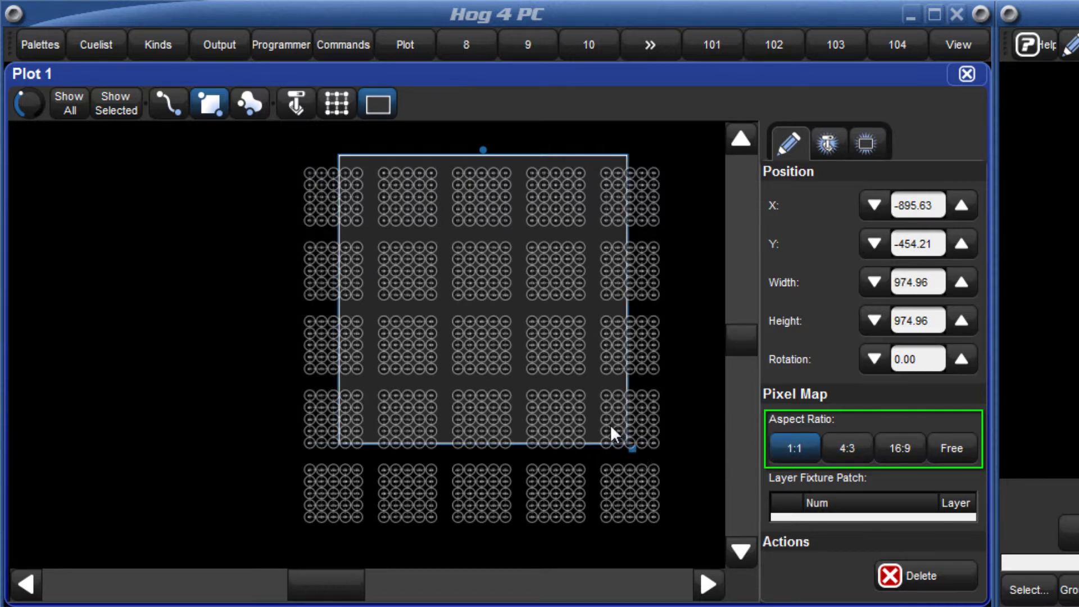
drag(611, 428, 681, 493)
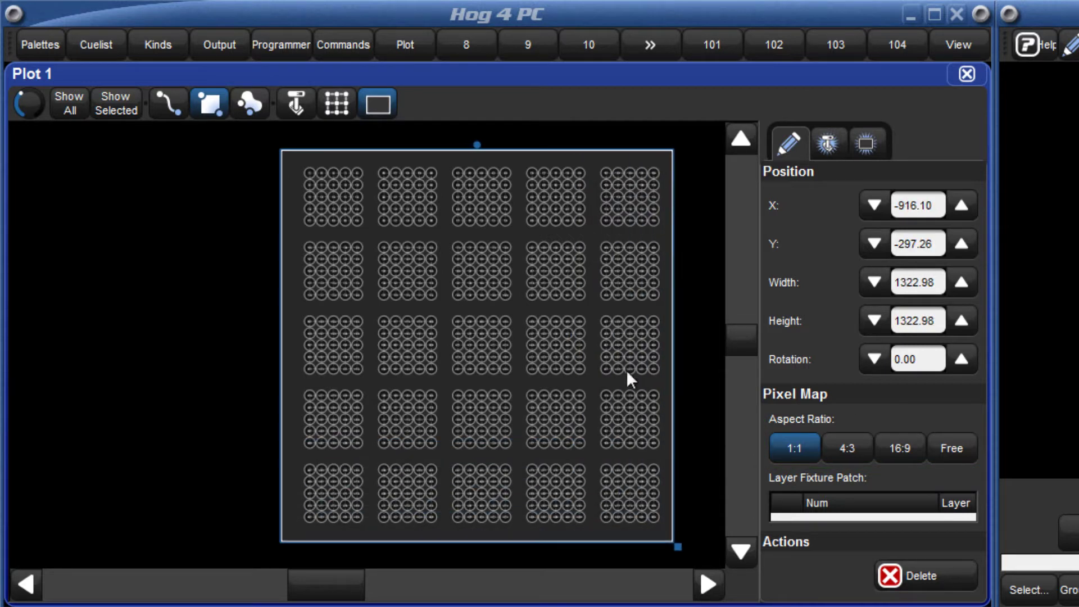
mouse_move(477, 145)
mouse_down()
mouse_move(521, 149)
mouse_move(476, 145)
mouse_up()
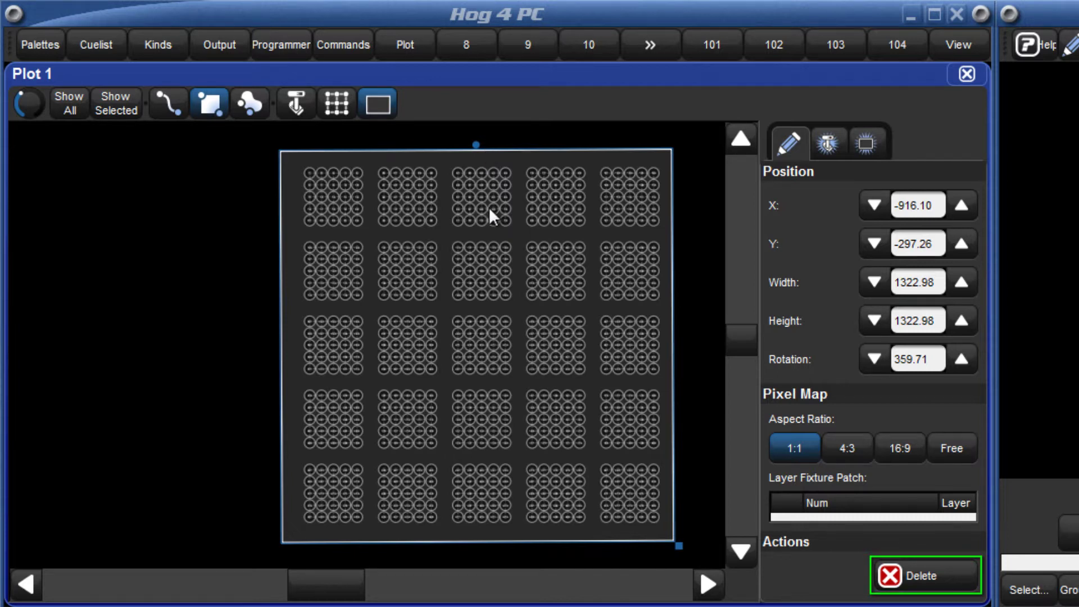
drag(489, 214, 511, 246)
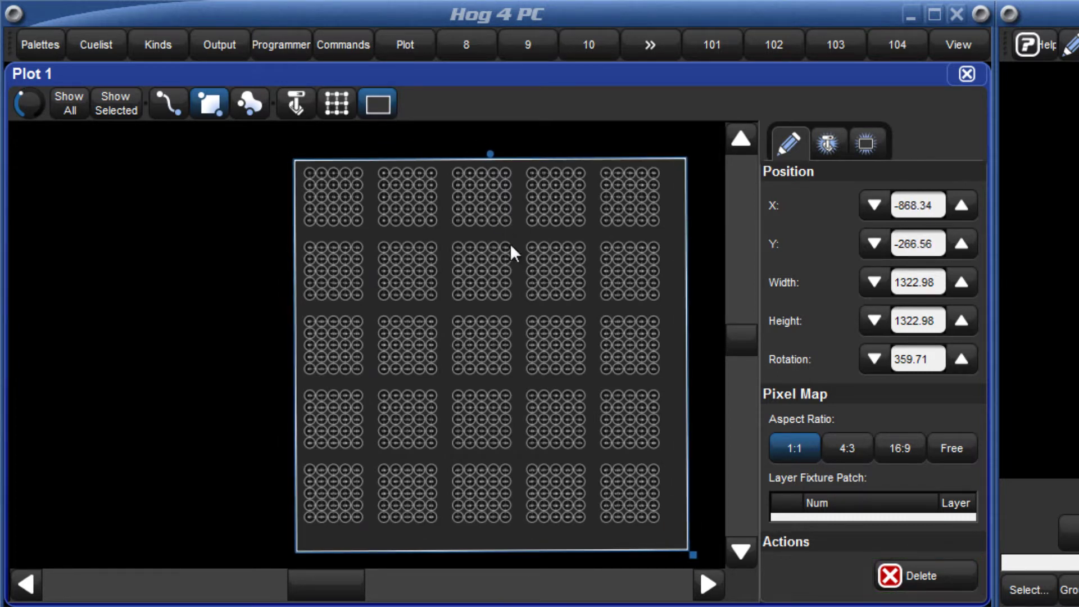
drag(694, 554, 678, 528)
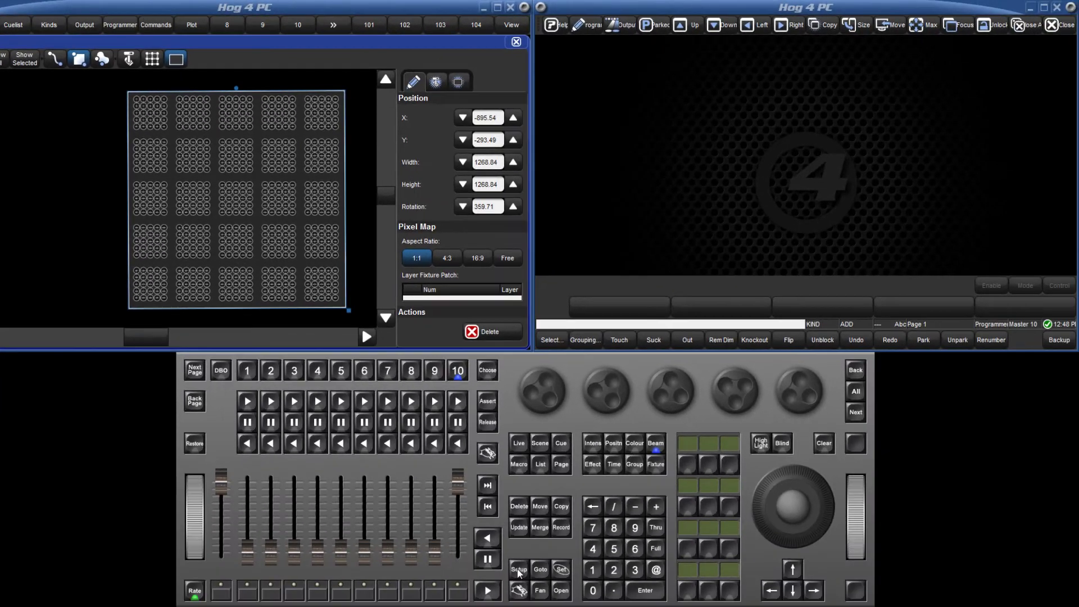
- In the Fixture Schedule, filter by 'pixelmap' and set Hog PixelMap Layer count to 5
click(520, 570)
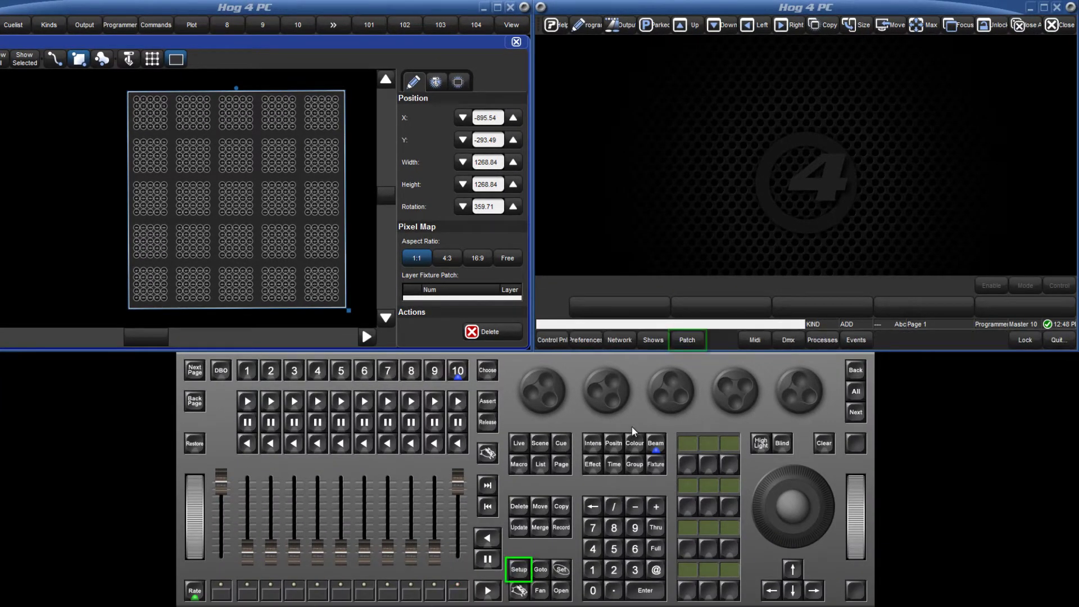
click(688, 340)
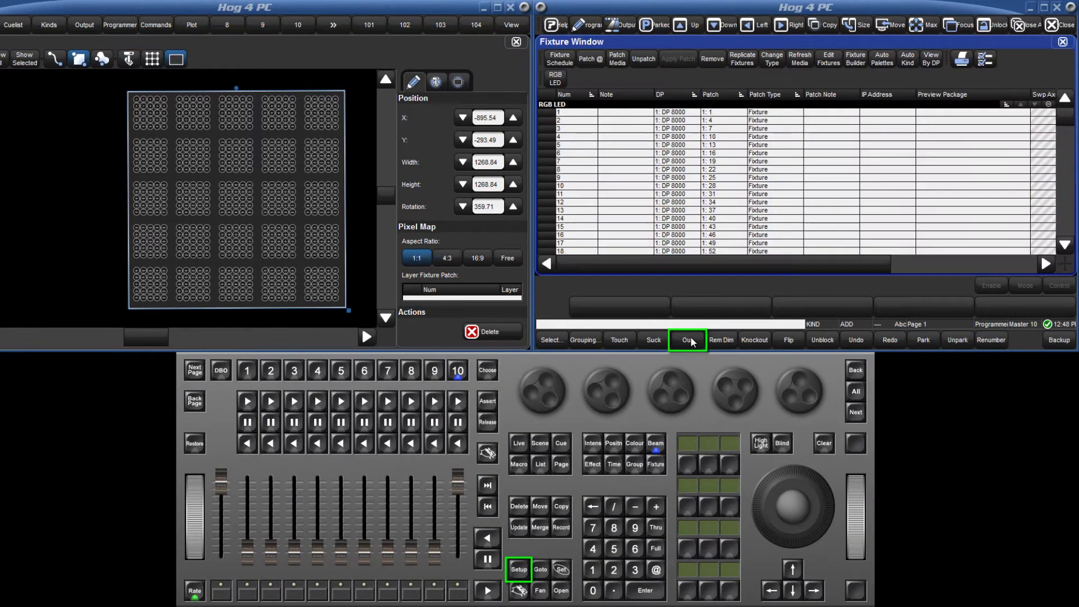
click(569, 59)
text(pixe)
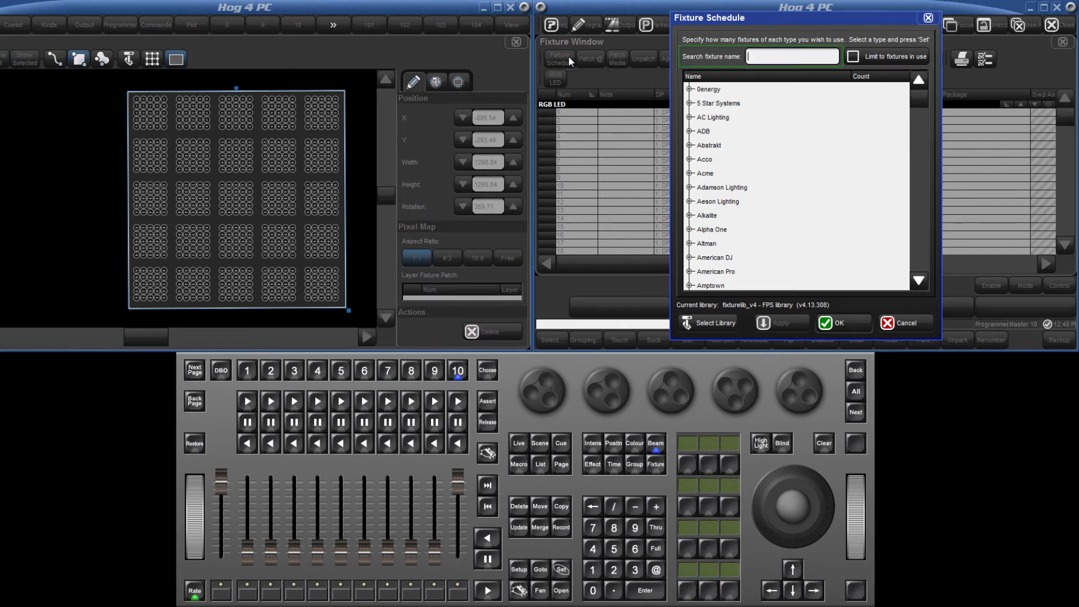
text(lmap)
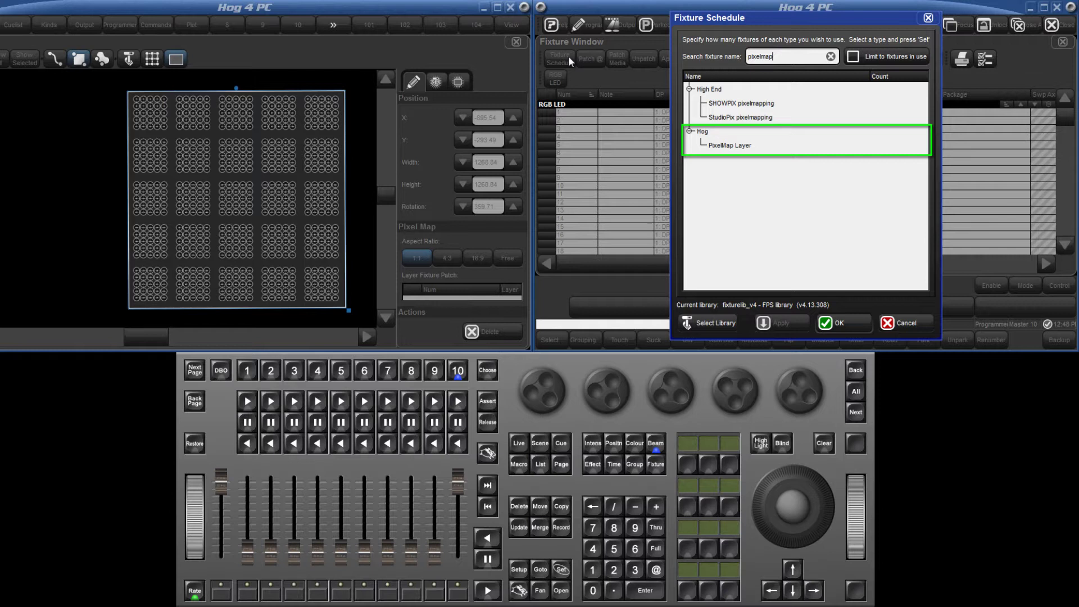
click(758, 147)
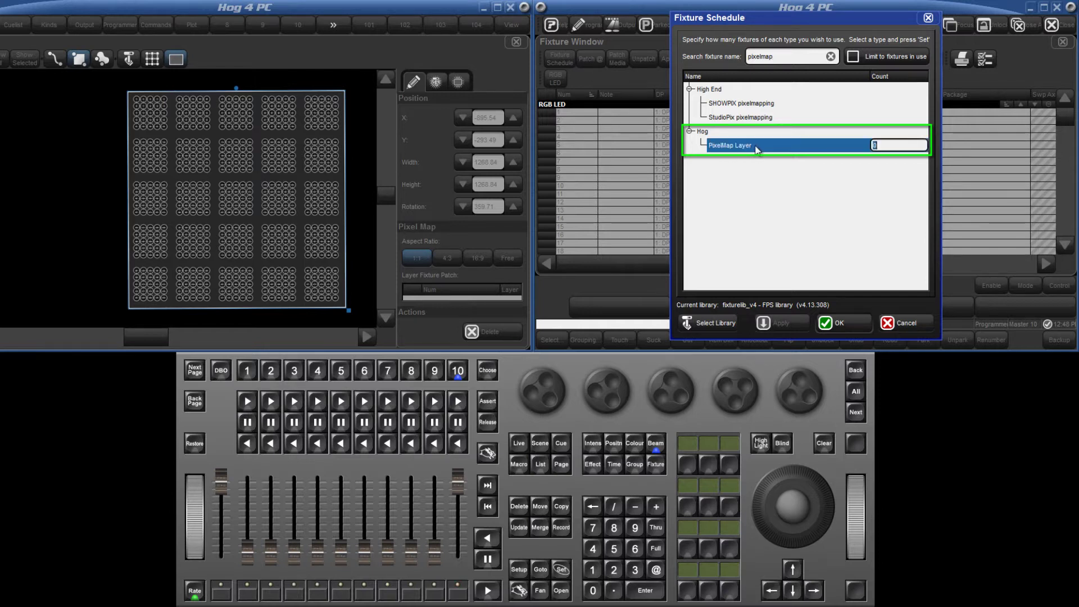
text(5)
key(Return)
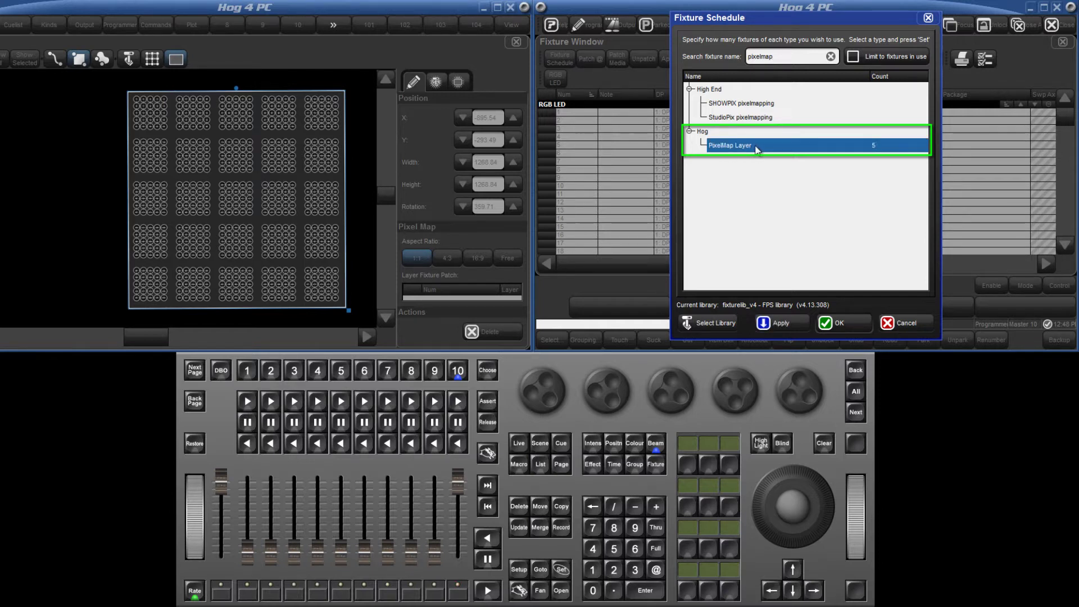
- Apply the schedule and renumber the five PixelMap Layer fixtures to 1001–1005
click(835, 323)
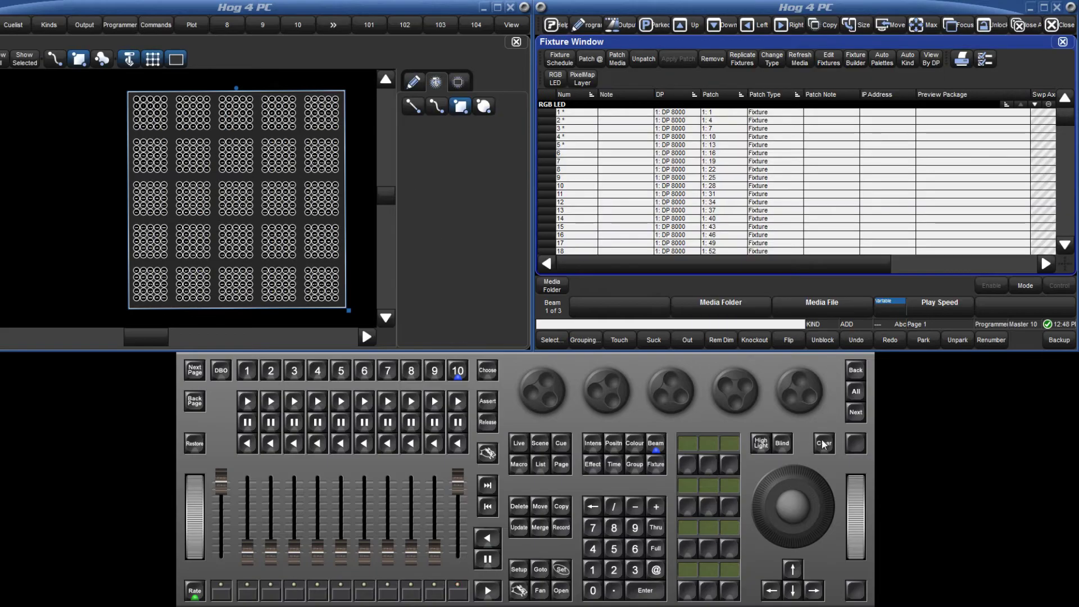
click(590, 83)
drag(561, 217, 561, 249)
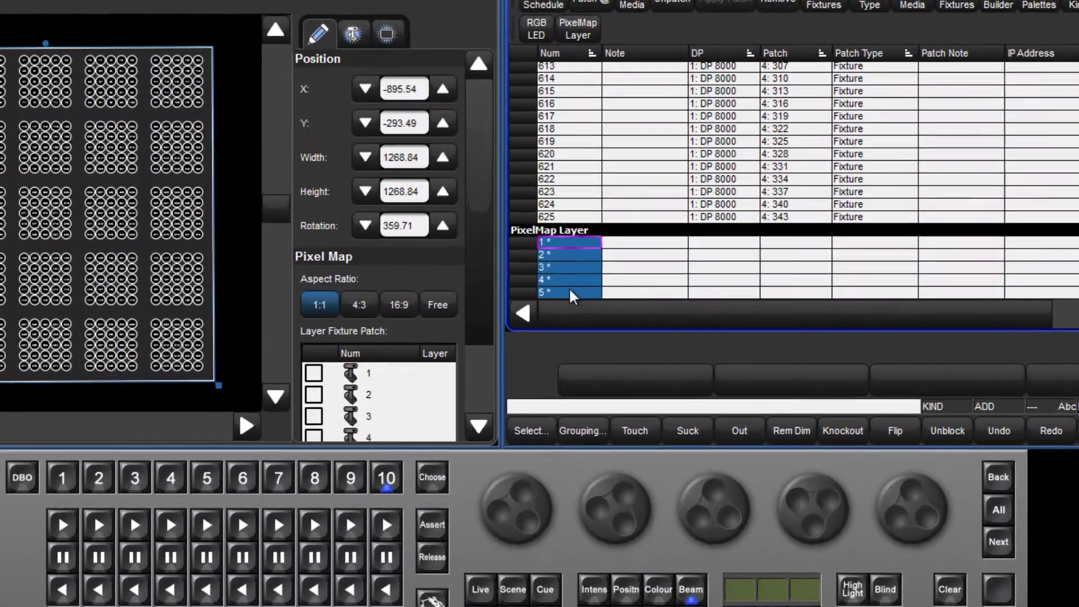
text(100)
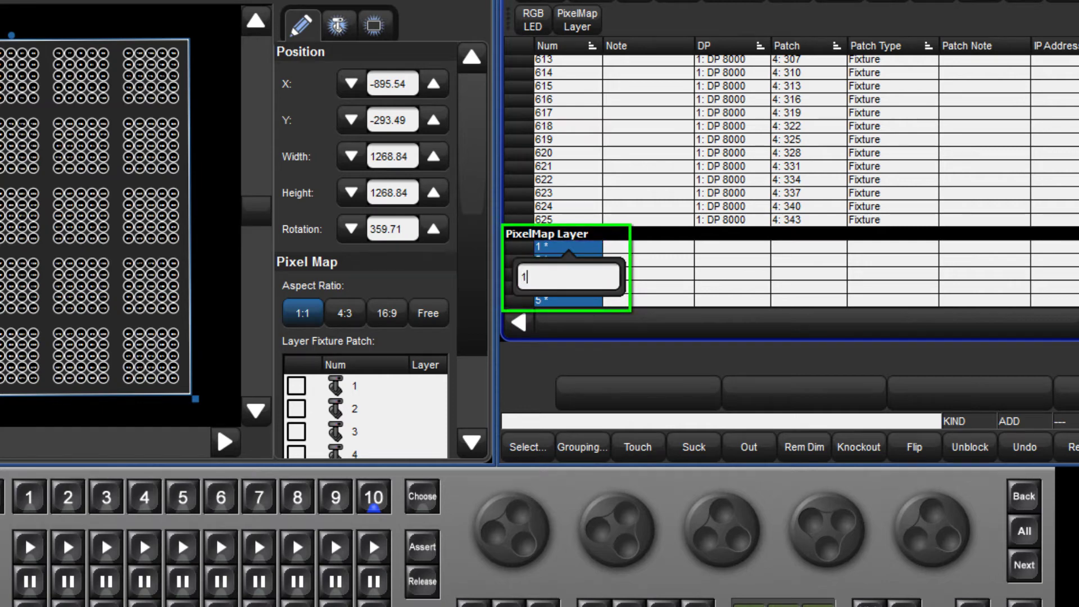
text(1)
key(Return)
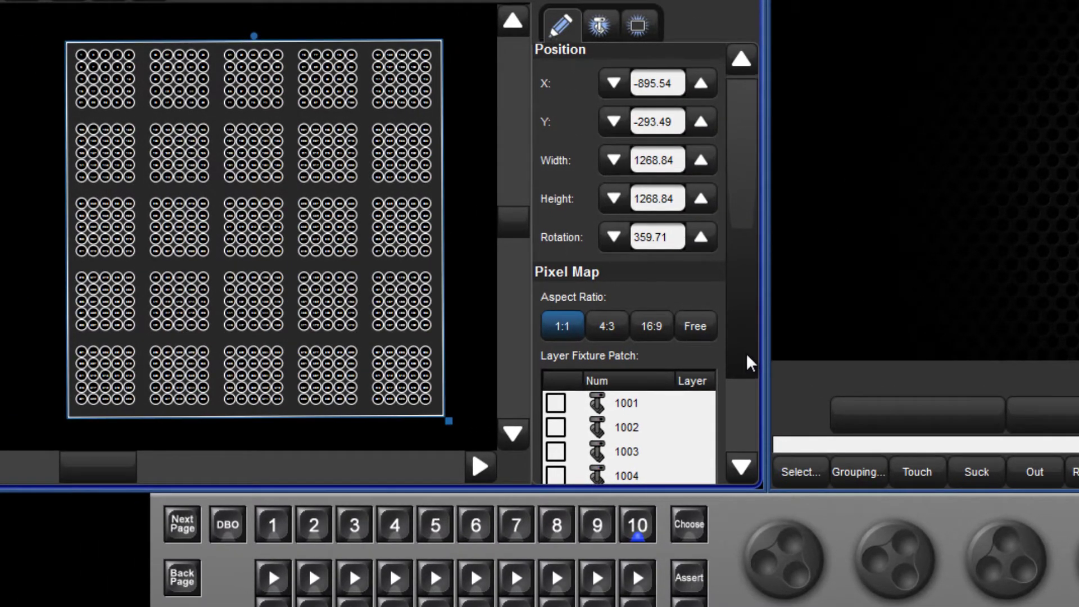
- Patch layer fixtures 1001, 1002 and 1003 to the pixel map as layers 1, 2 and 3
scroll(722, 351, down, 3)
drag(747, 399, 747, 424)
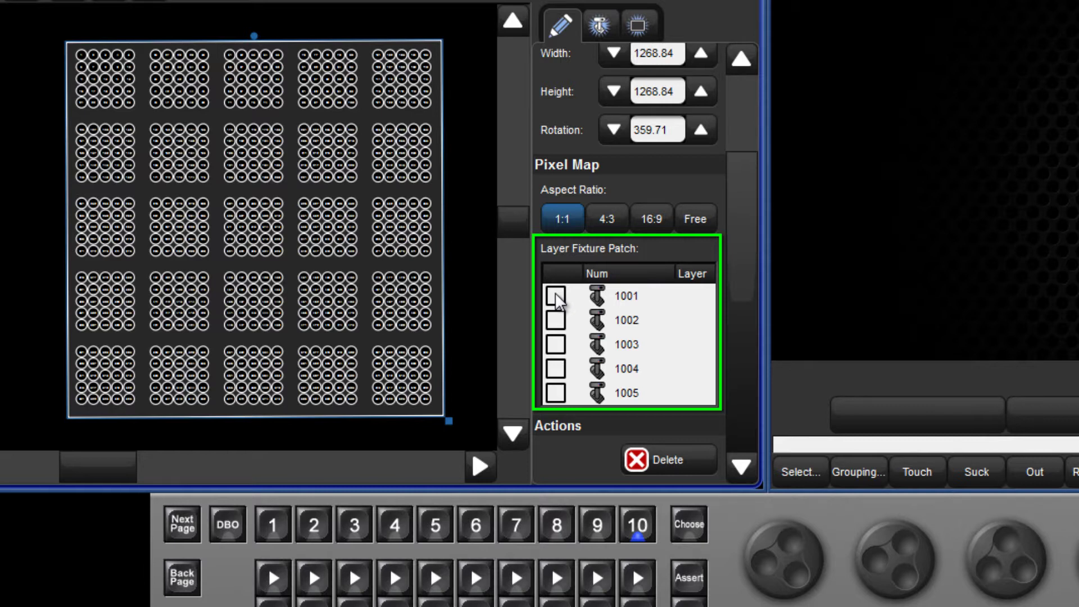
click(556, 321)
click(557, 345)
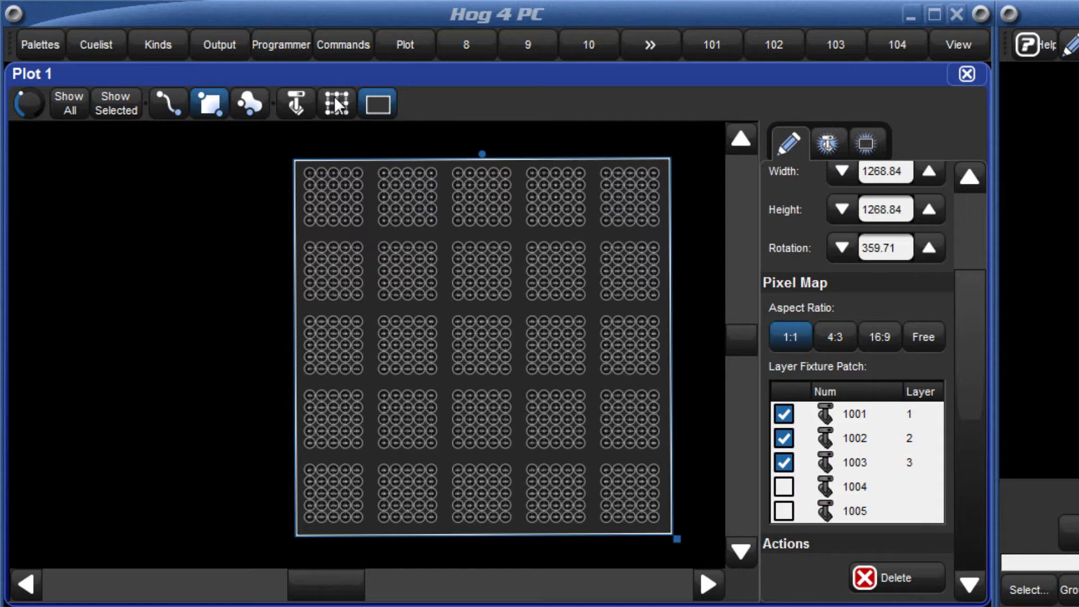
- Apply Plot 1 to the RGB LED fixtures through CMYI and view them in the Programmer
click(380, 100)
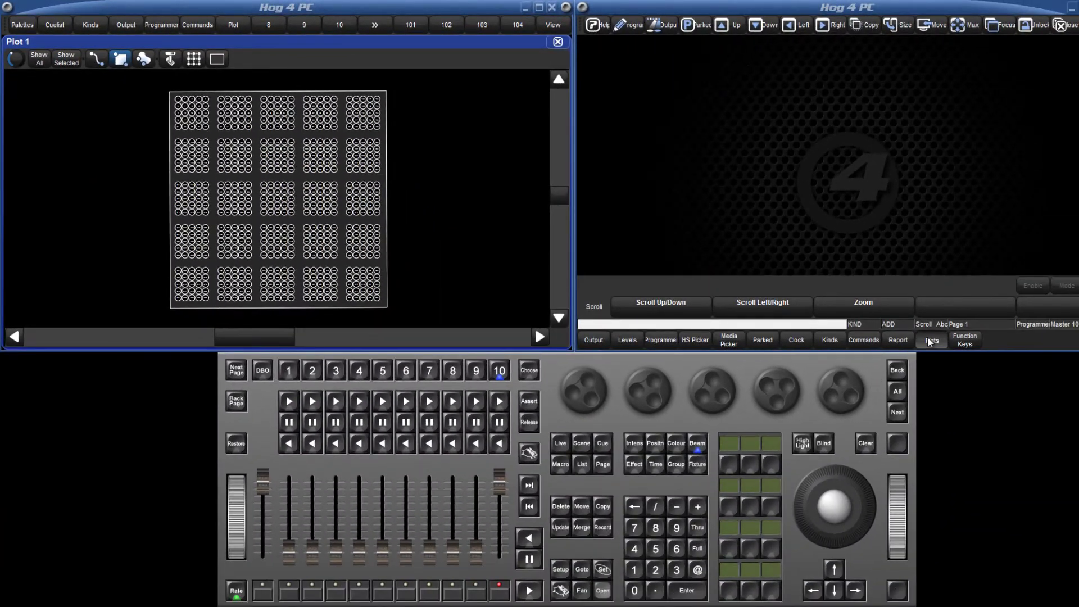
click(929, 342)
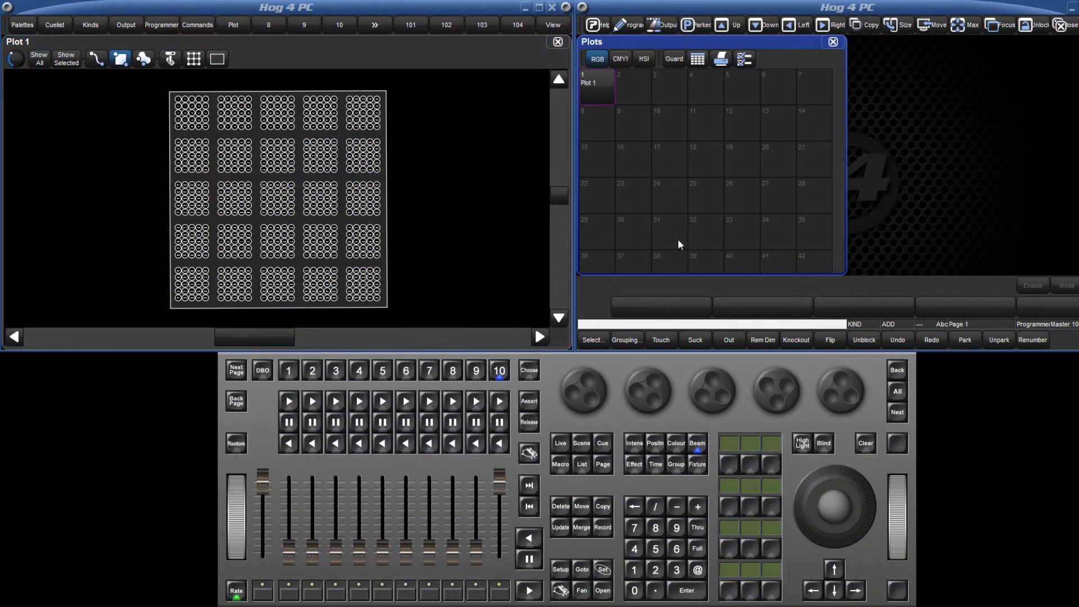
drag(149, 75, 403, 309)
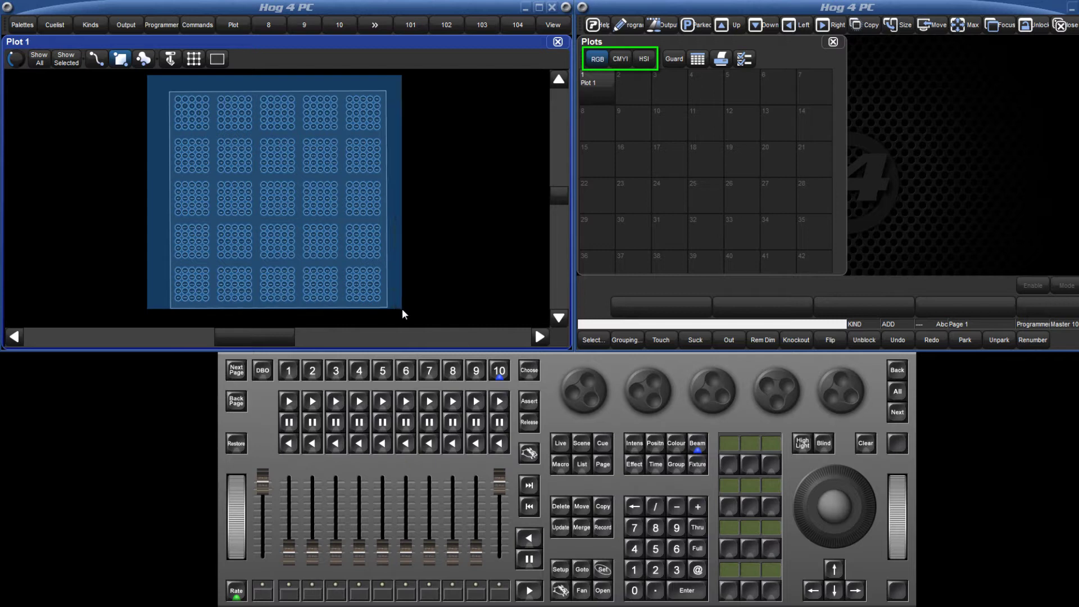
click(616, 60)
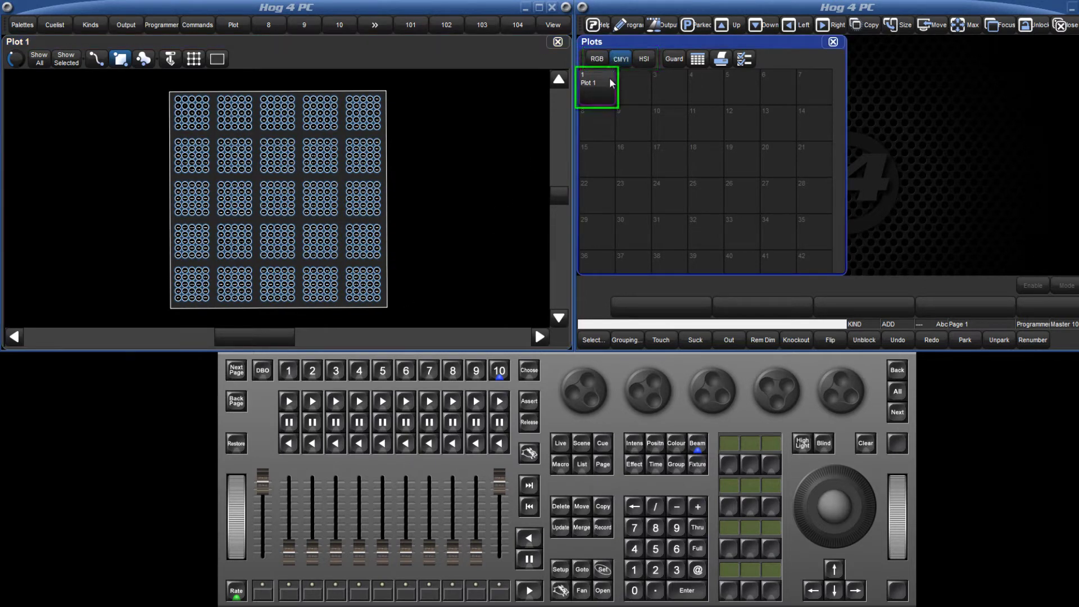
click(599, 89)
click(634, 25)
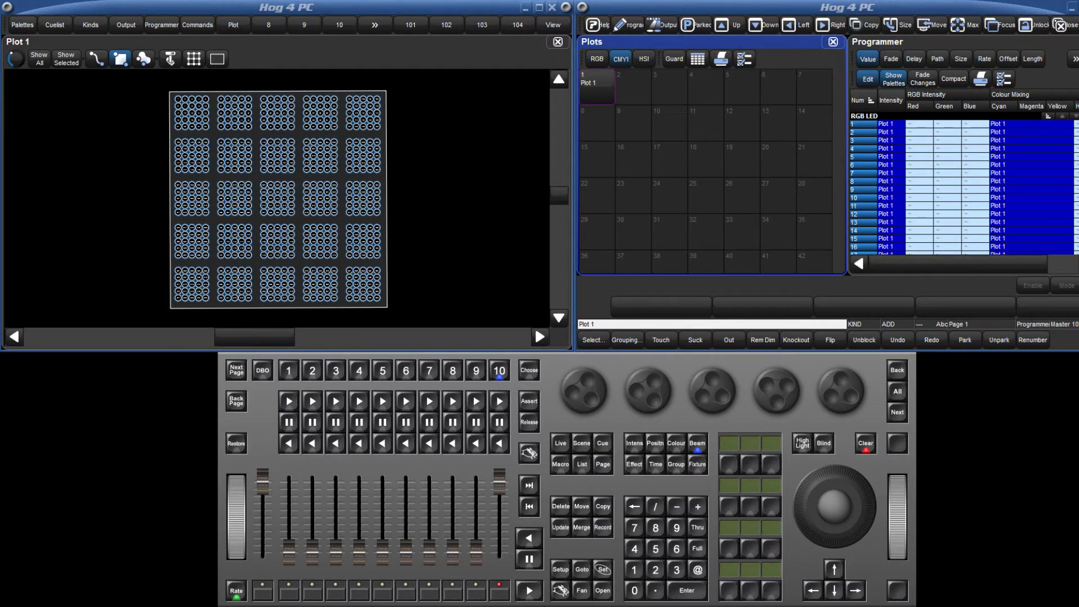
- Select PixelMap Layer 1001 on the keypad and set it to full intensity
click(634, 570)
click(635, 590)
click(635, 592)
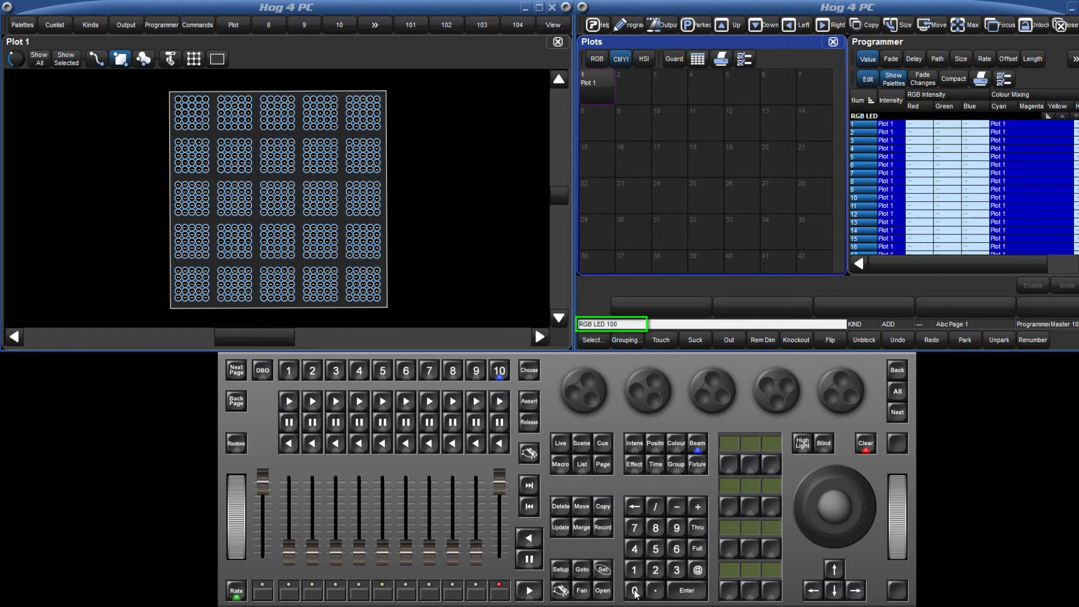
click(634, 570)
click(696, 588)
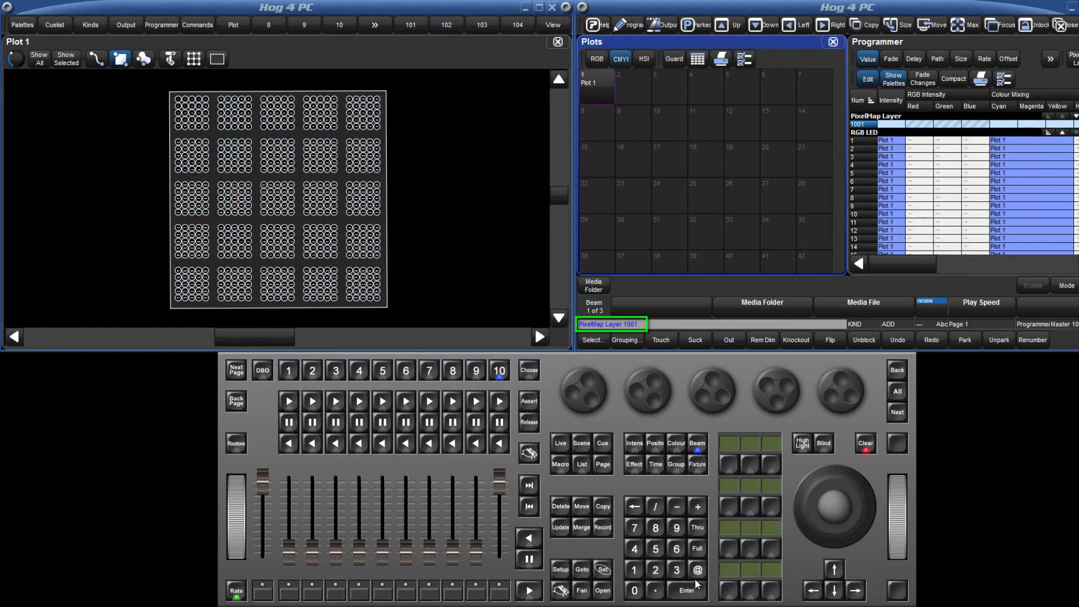
click(701, 547)
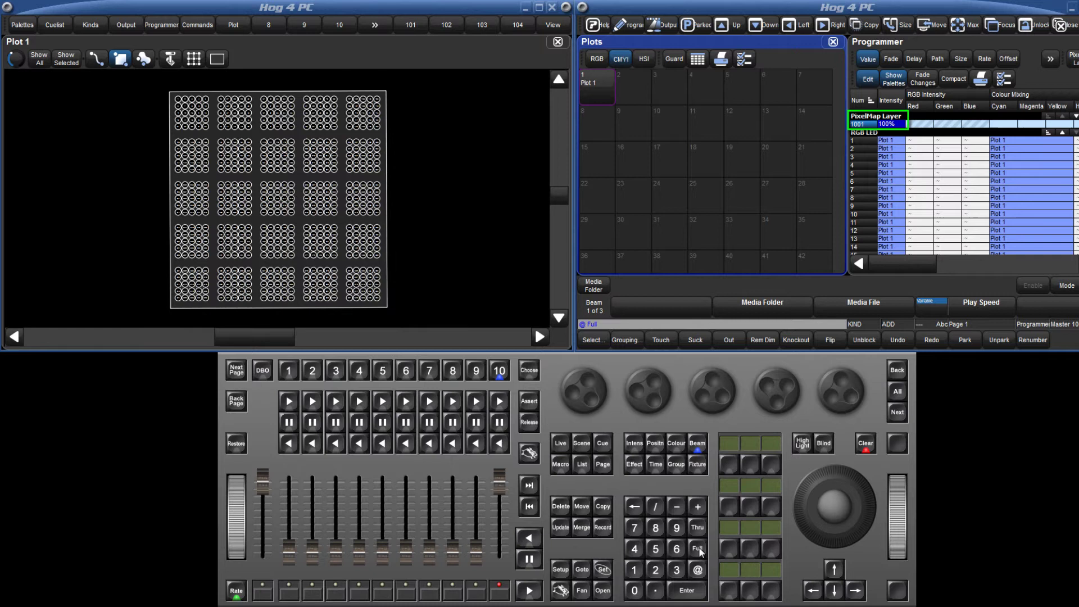
click(603, 593)
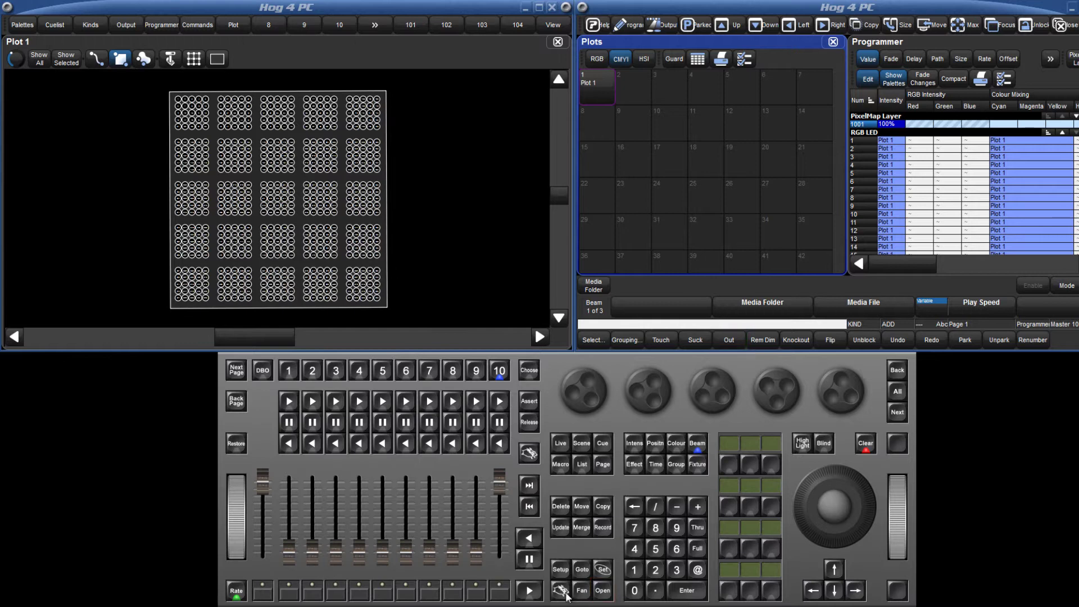
- Play Basic Motion media file 15 on PixelMap Layer 1001
click(697, 444)
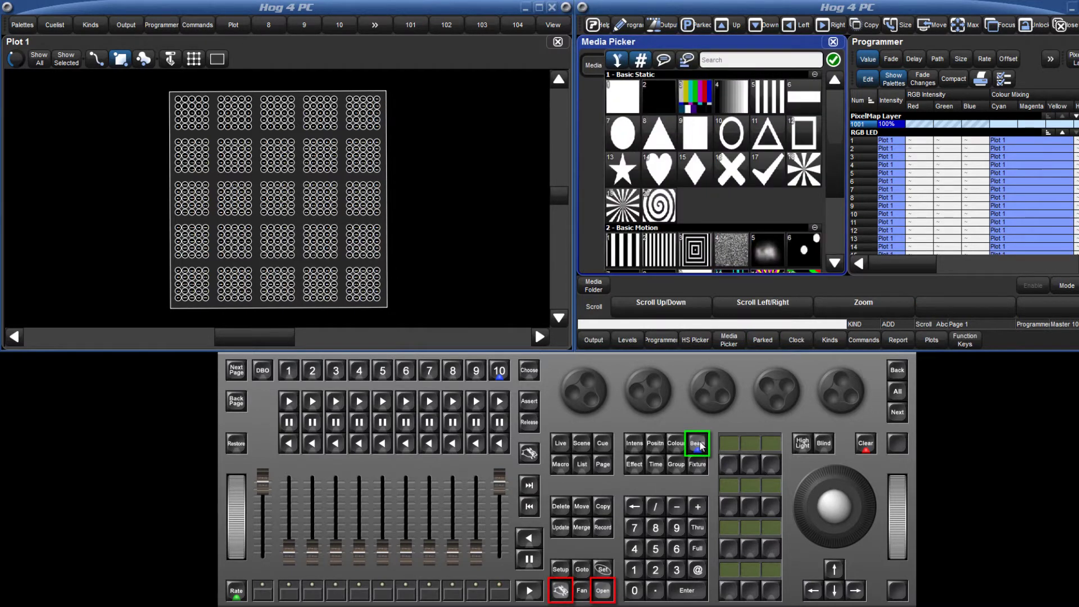
drag(835, 174, 815, 238)
click(696, 228)
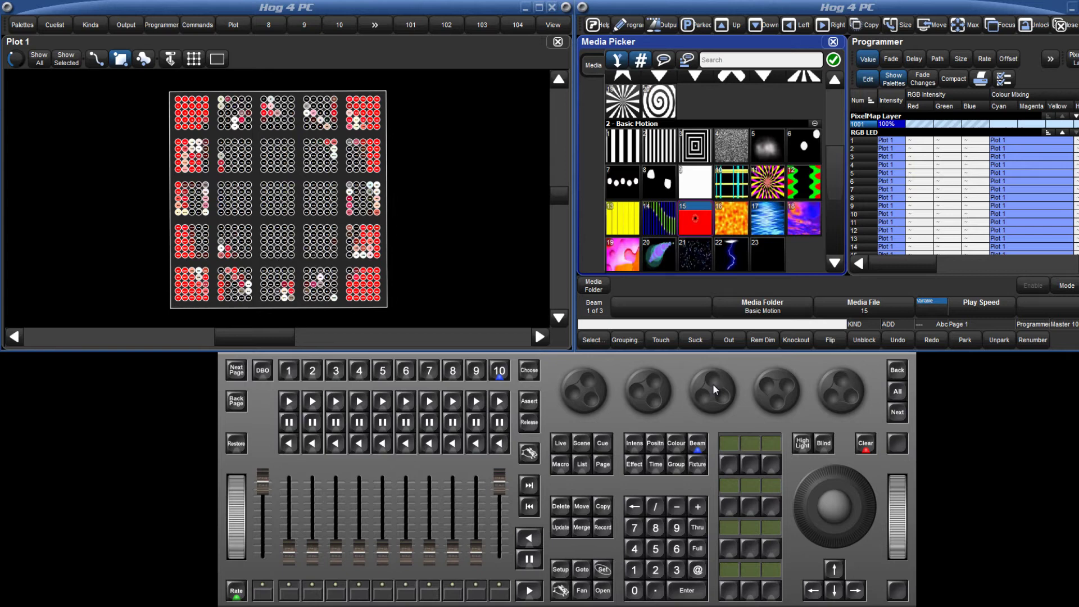
- Page through the Beam wheelsets and return to media folder and file
click(698, 445)
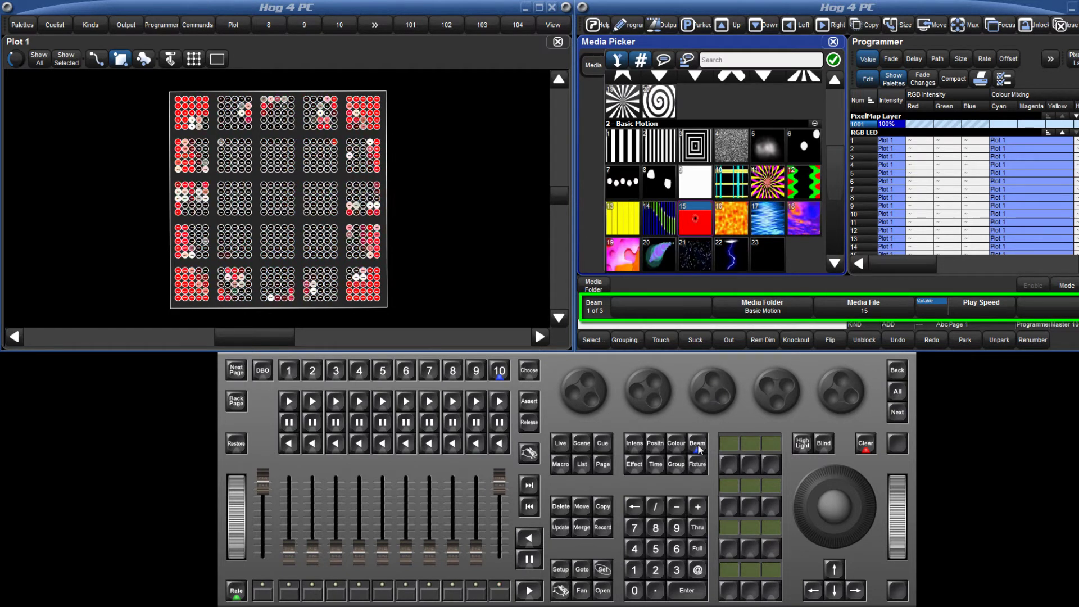
click(698, 445)
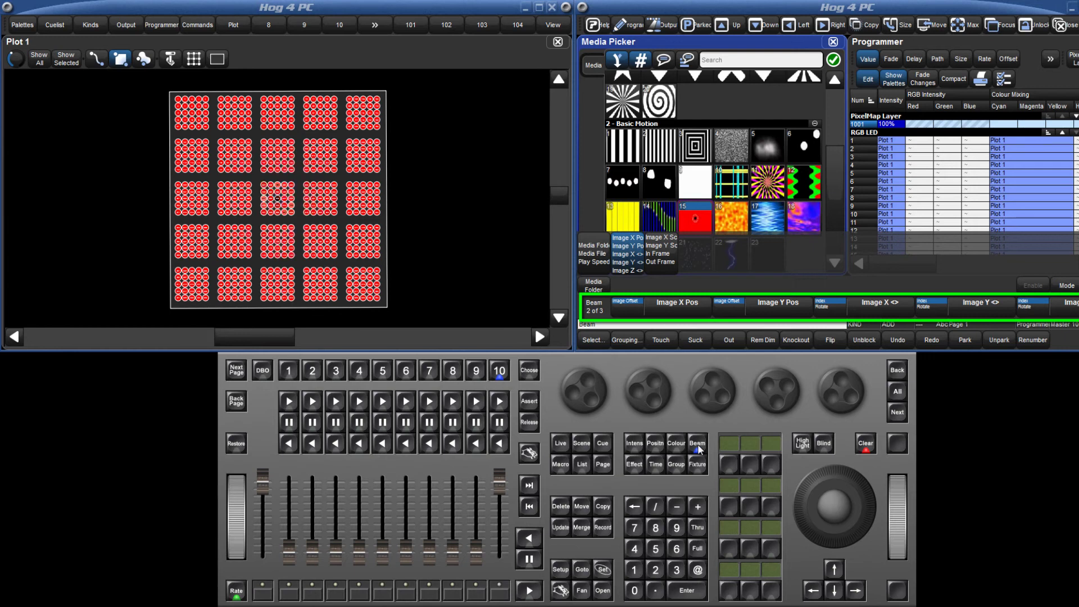
click(698, 445)
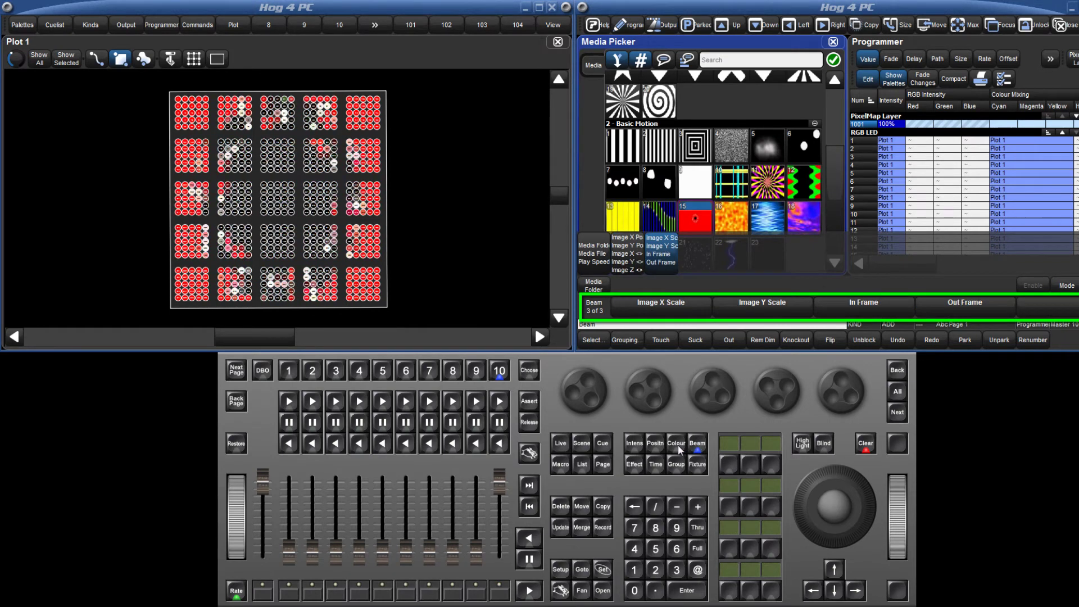
click(678, 445)
click(698, 445)
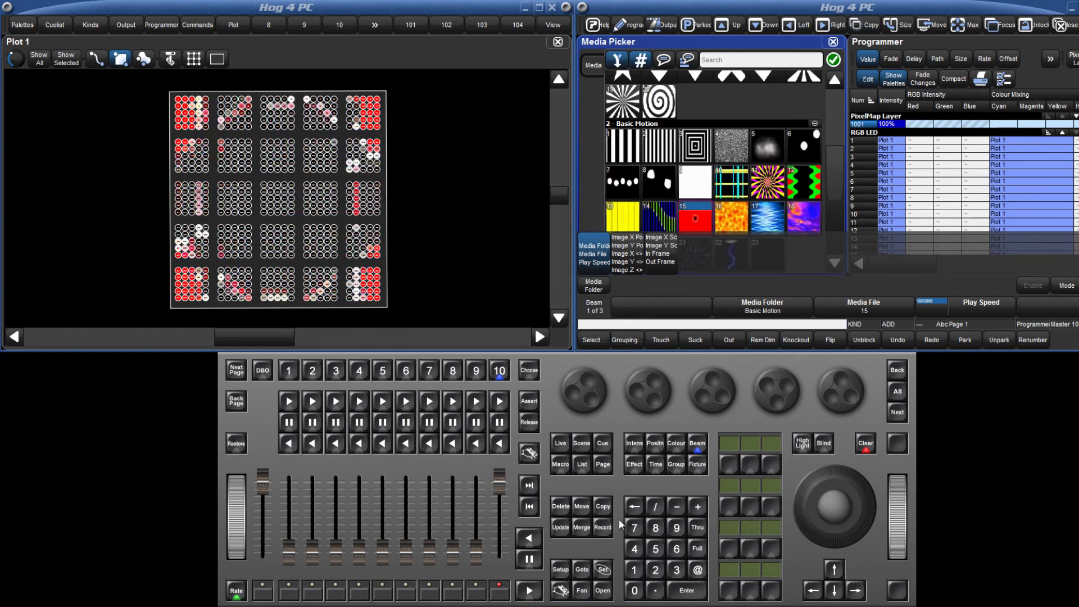
- Record the red pixel map look onto master 9 and clear the programmer
click(603, 527)
click(476, 370)
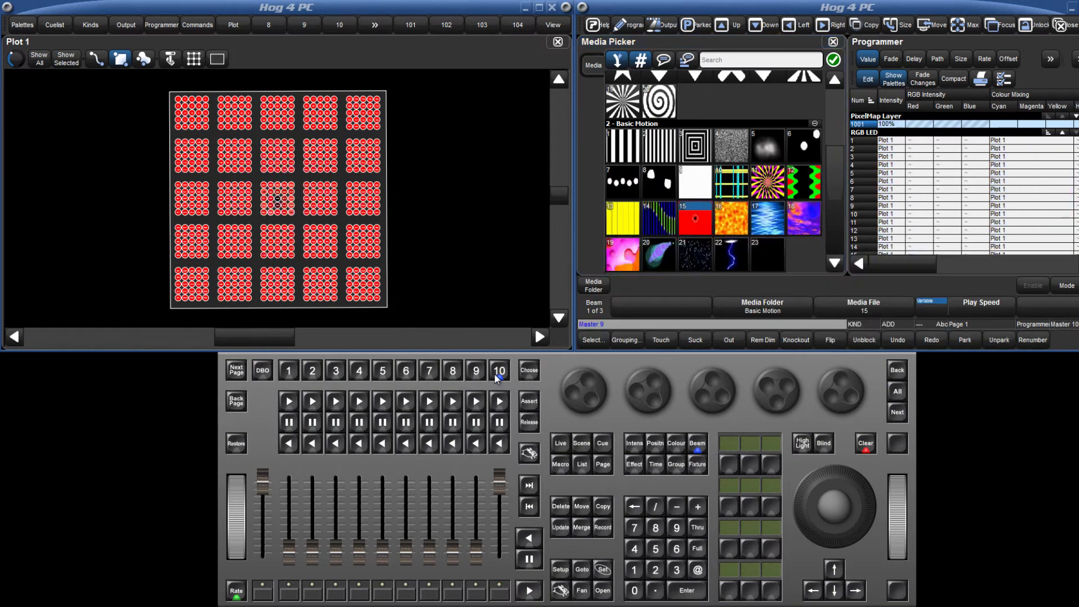
click(851, 447)
- Replay master 9's red pixel map look at full and bring up the Setup options
click(476, 401)
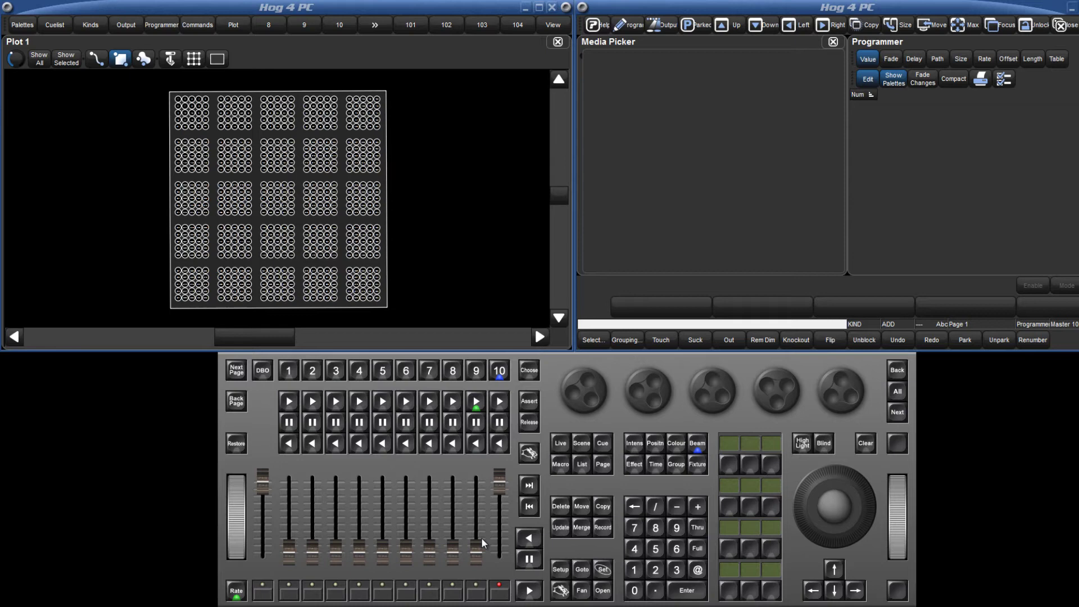
drag(480, 545, 476, 478)
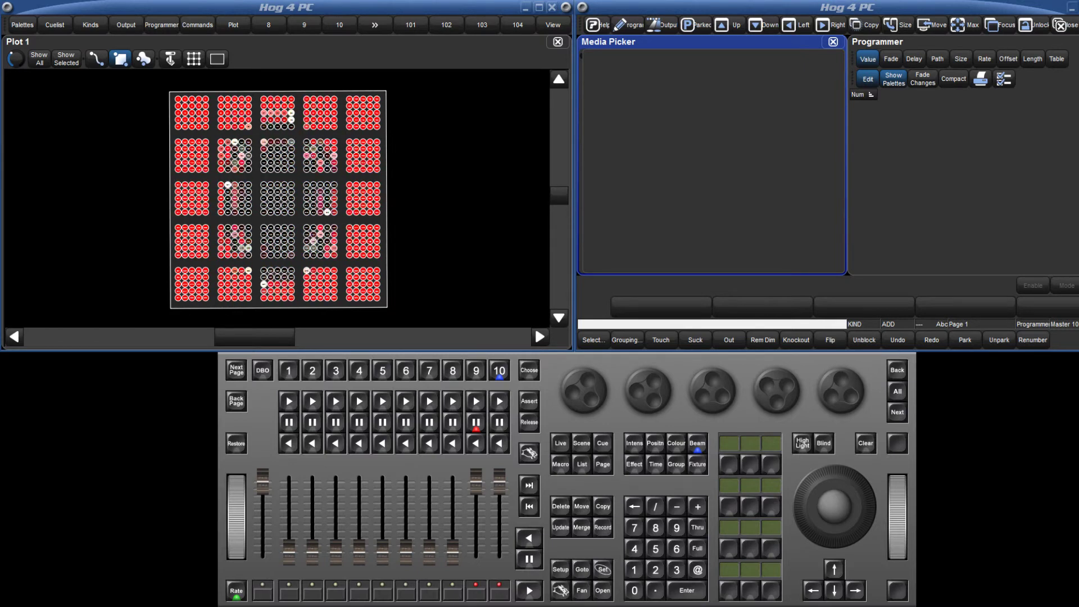
click(563, 573)
- In the PixelMap Content package, add a New Folder under Media and renumber it to address 3
click(694, 341)
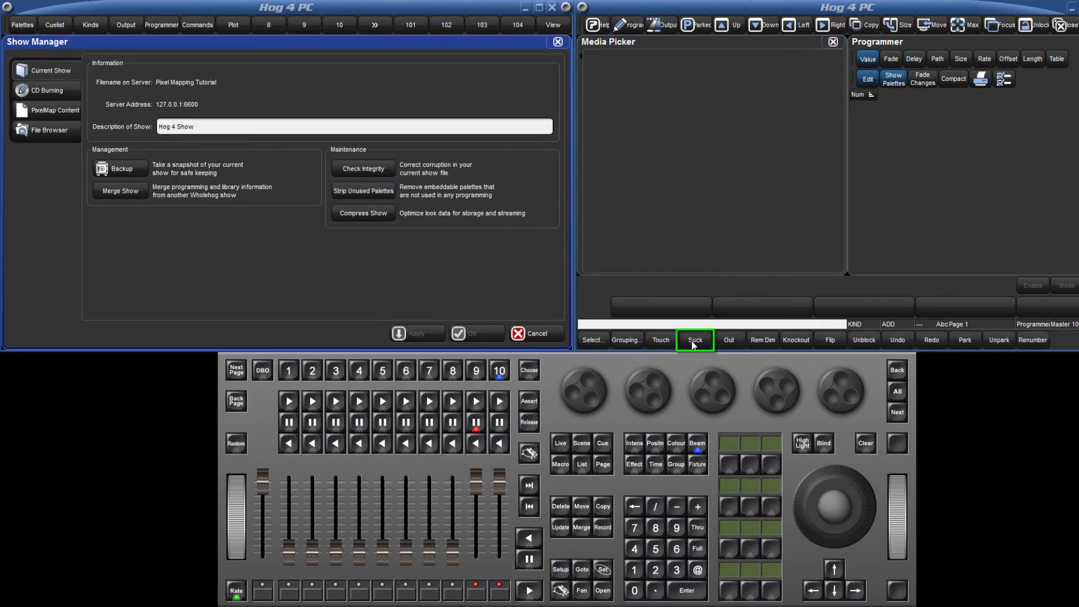
click(73, 112)
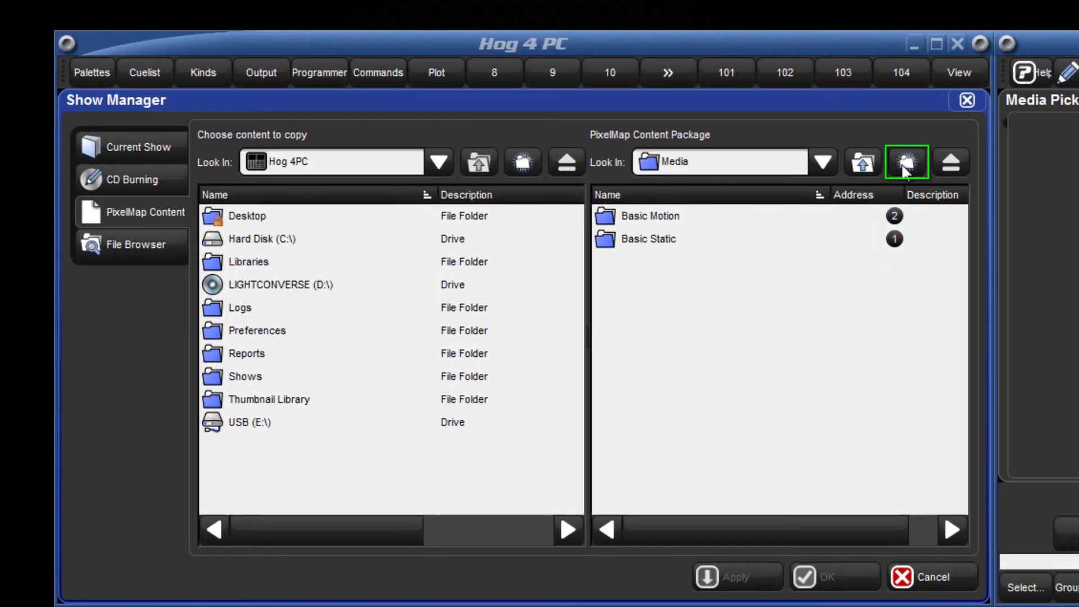
click(906, 166)
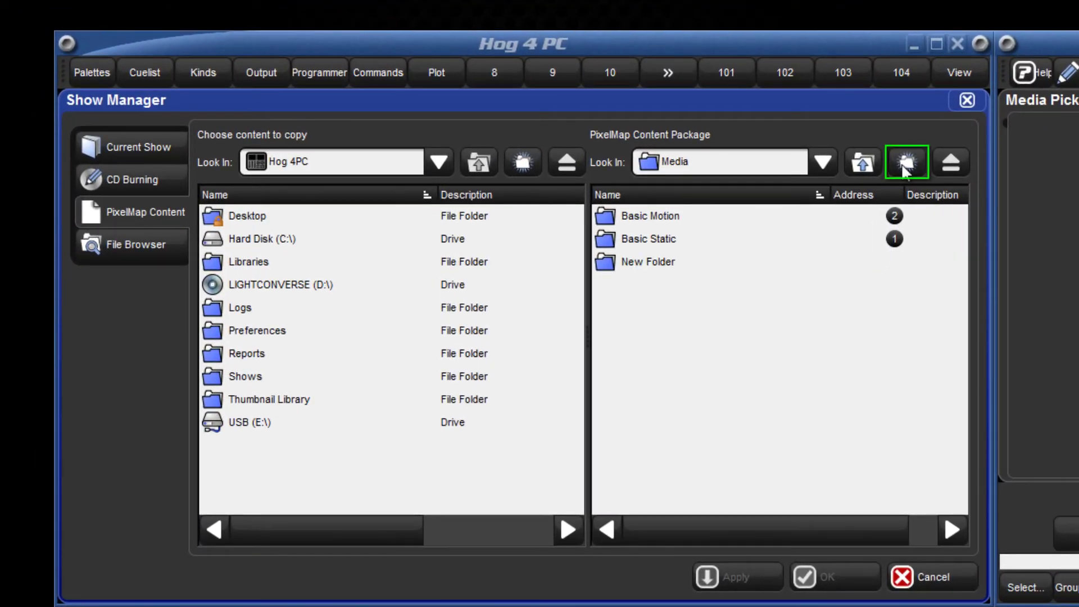
click(658, 263)
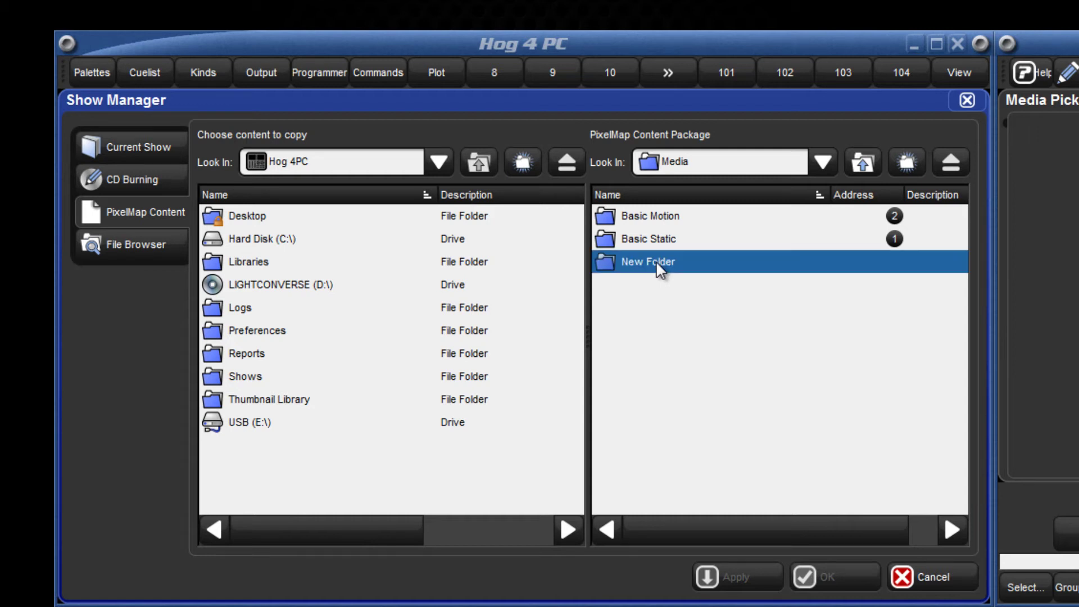
right_click(658, 263)
click(711, 370)
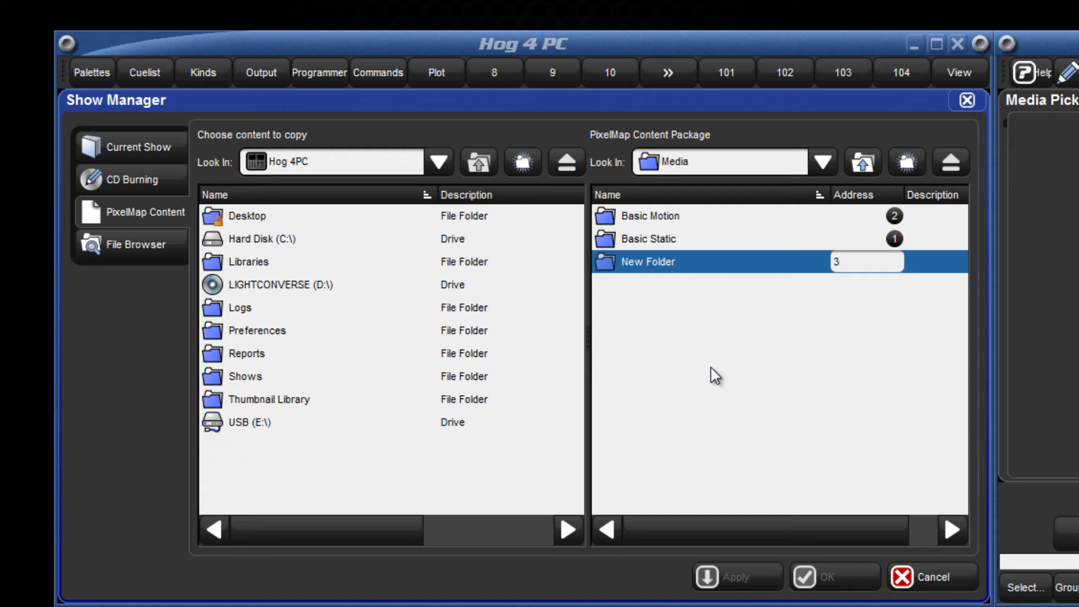
key(Return)
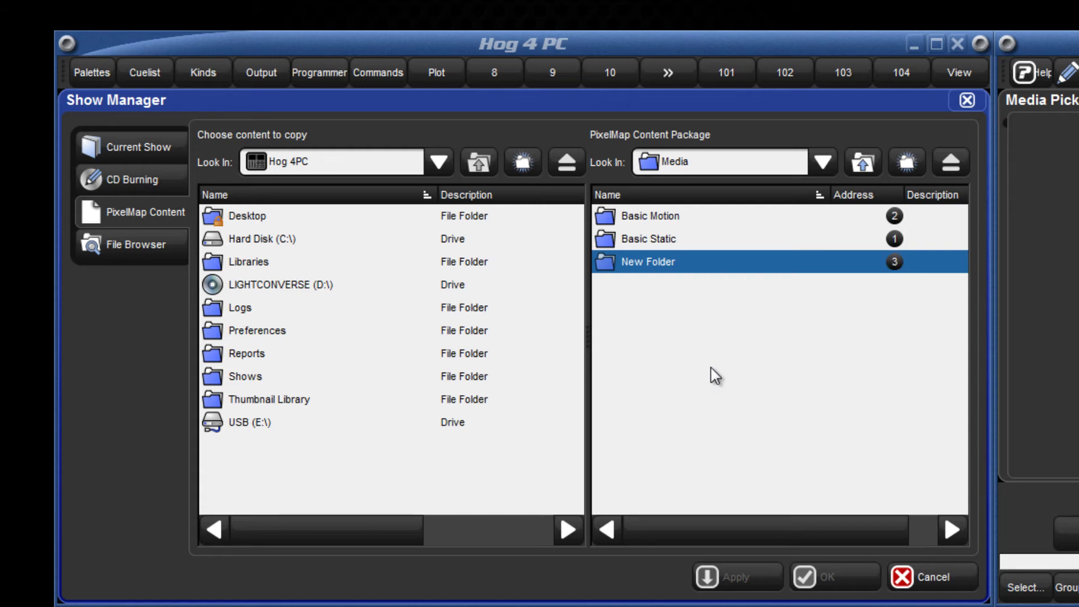
- Copy Tutorial Image 11–20 from the USB (E:\) drive into New Folder
double_click(260, 426)
click(269, 239)
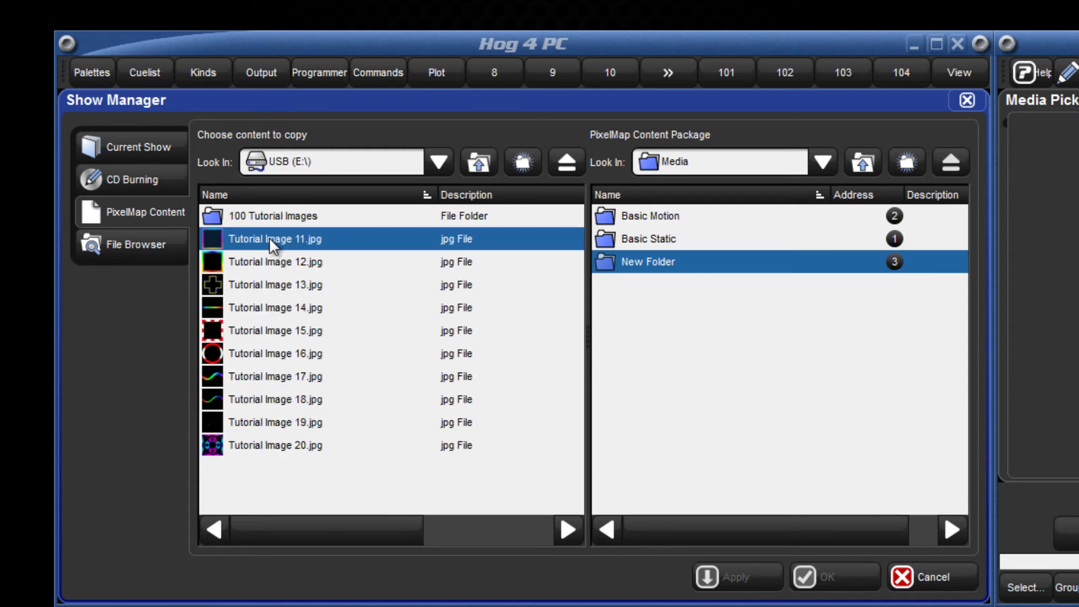
key(shift+Down)
key(shift+Down)
key(shift+Down)
key(shift+Down)
key(shift+Down)
key(shift+Down)
key(shift+Down)
key(shift+Down)
key(shift+Down)
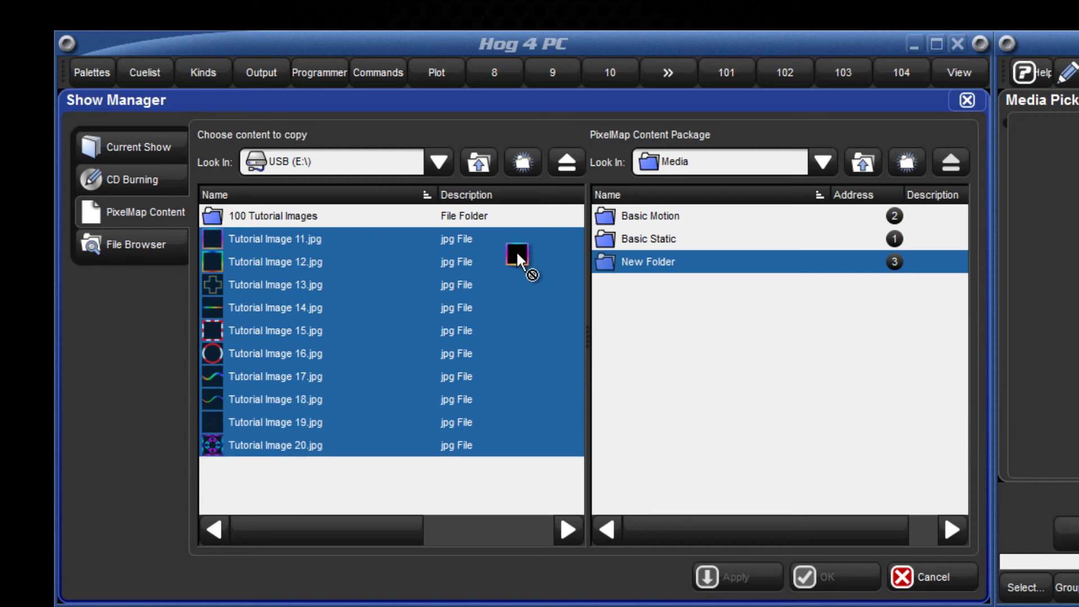
drag(647, 259, 647, 260)
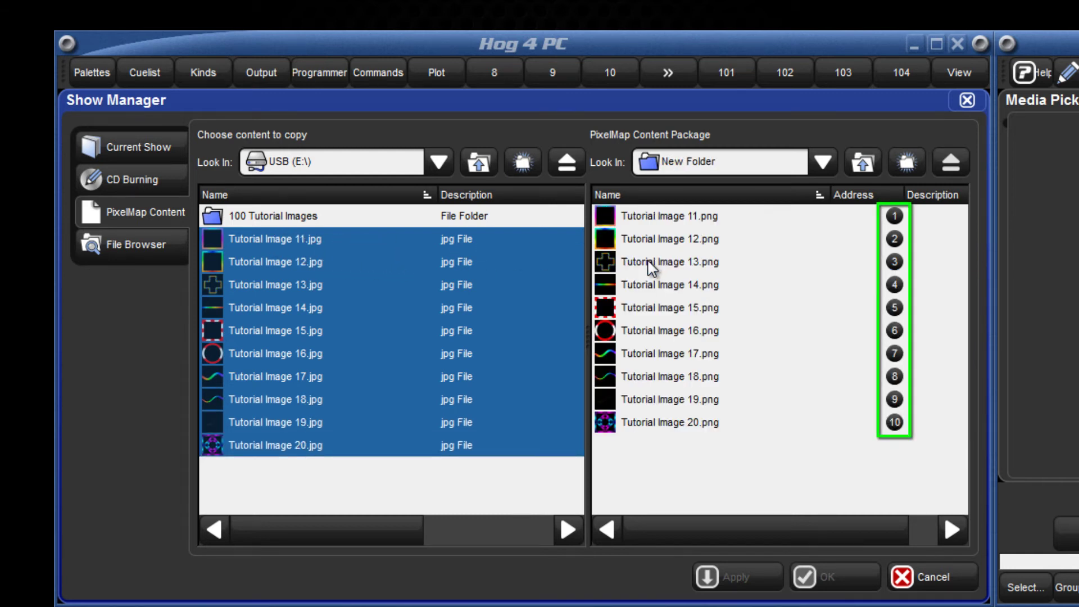
- Import the 100 Tutorial Images folder into Media and check its images 101–110
click(862, 164)
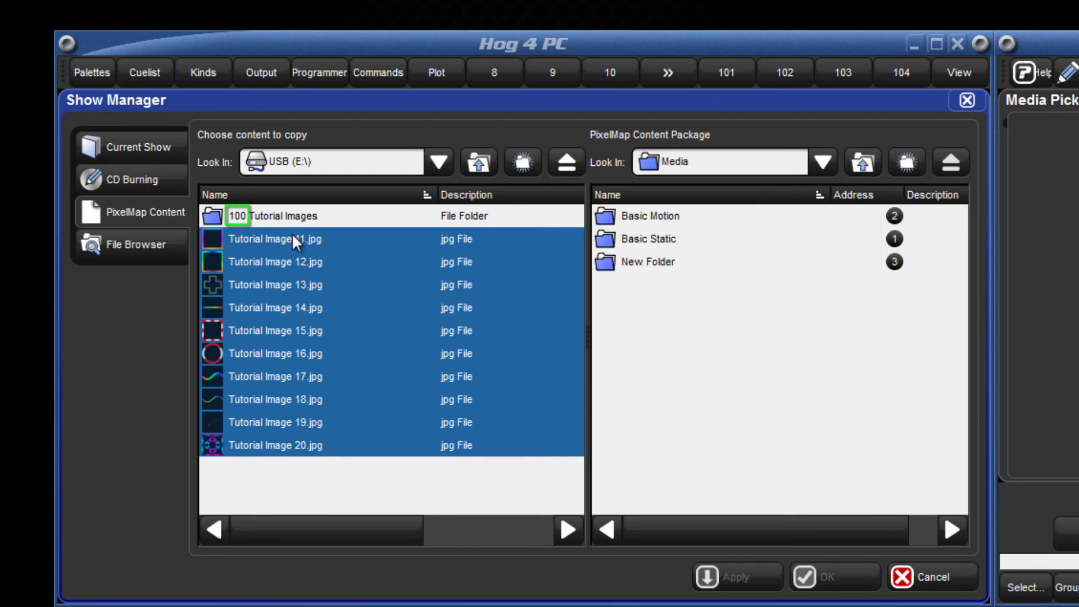
drag(256, 214, 667, 279)
double_click(665, 215)
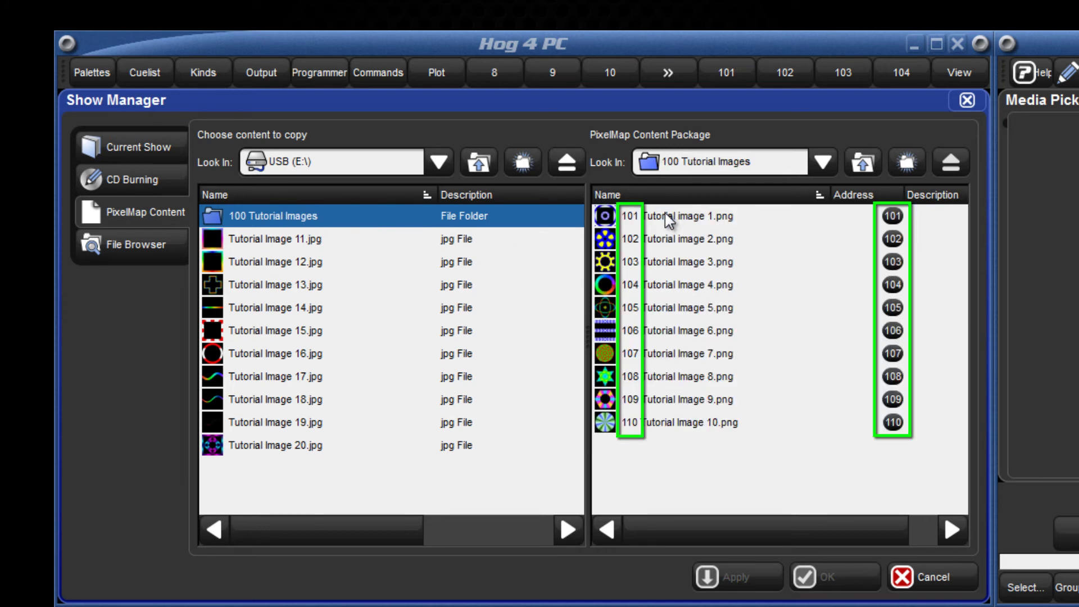
- Close the Show Manager, select PixelMap Layer 1001, and find New Folder and 100 Tutorial Images in the Media Picker
click(964, 102)
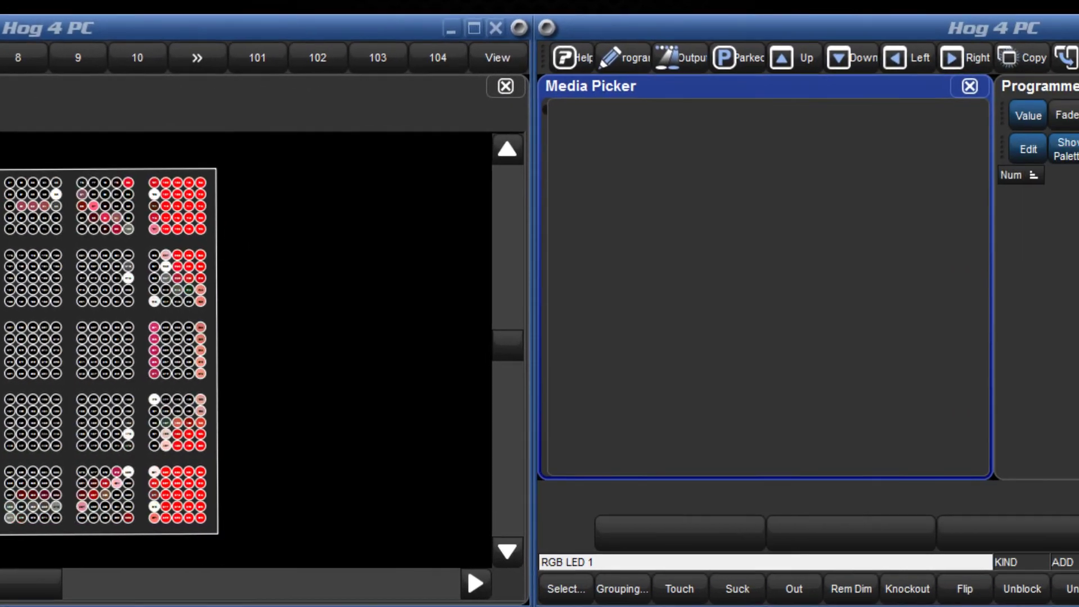
text(001)
key(Return)
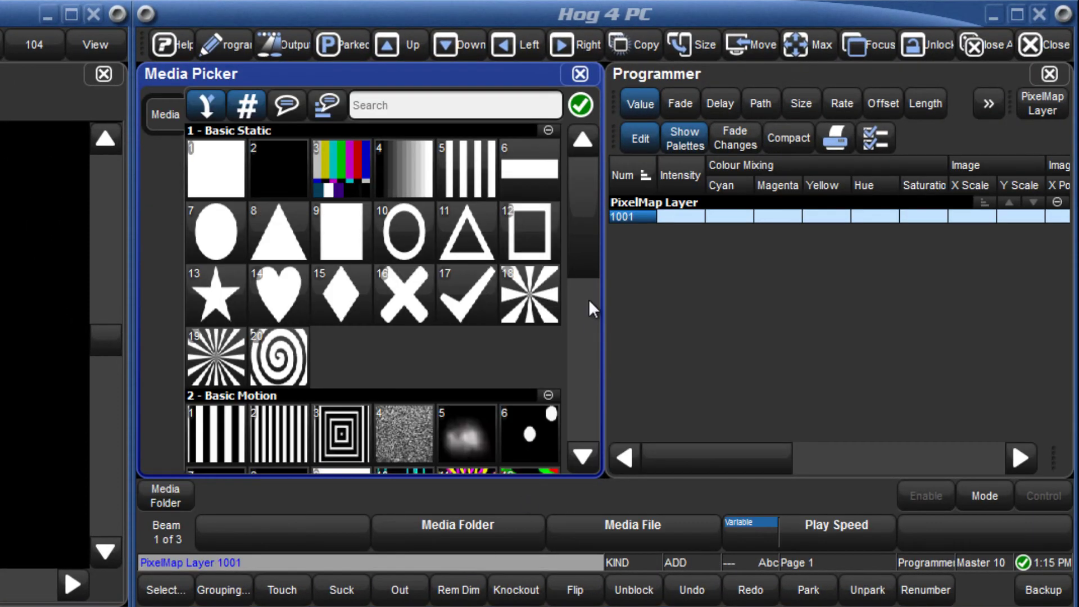
drag(589, 265, 592, 424)
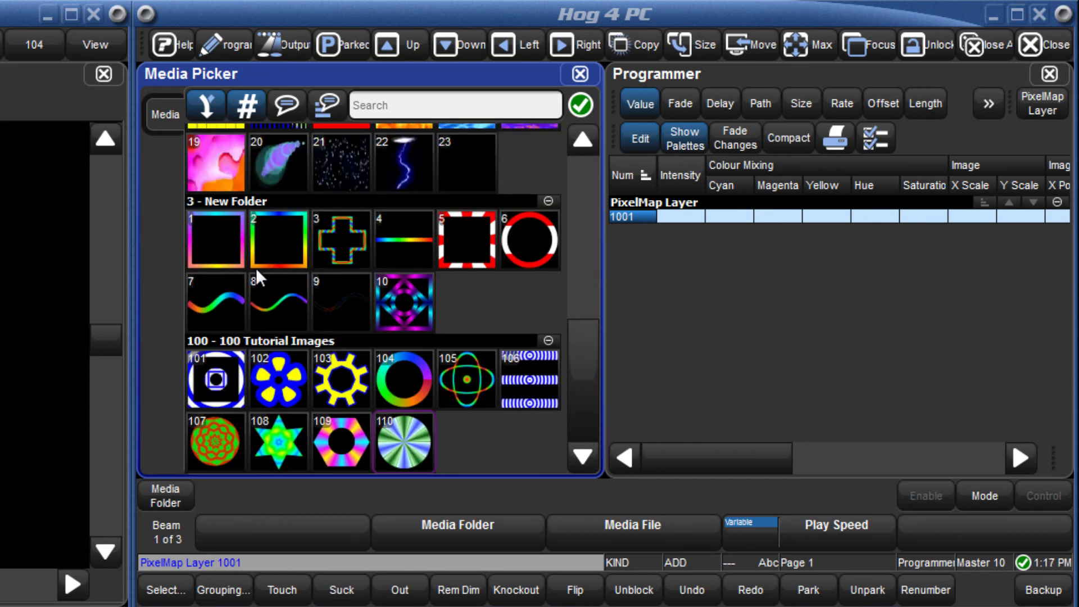
- Show the supported image and video import formats on the manual's 20.4 PixelMapping page
click(181, 48)
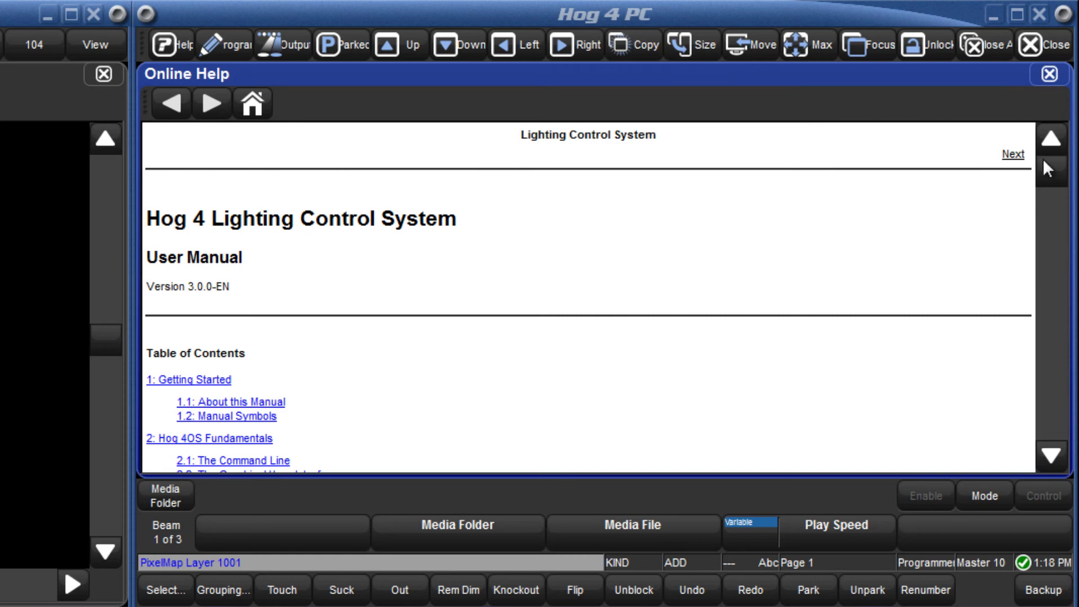
drag(1048, 169, 1055, 326)
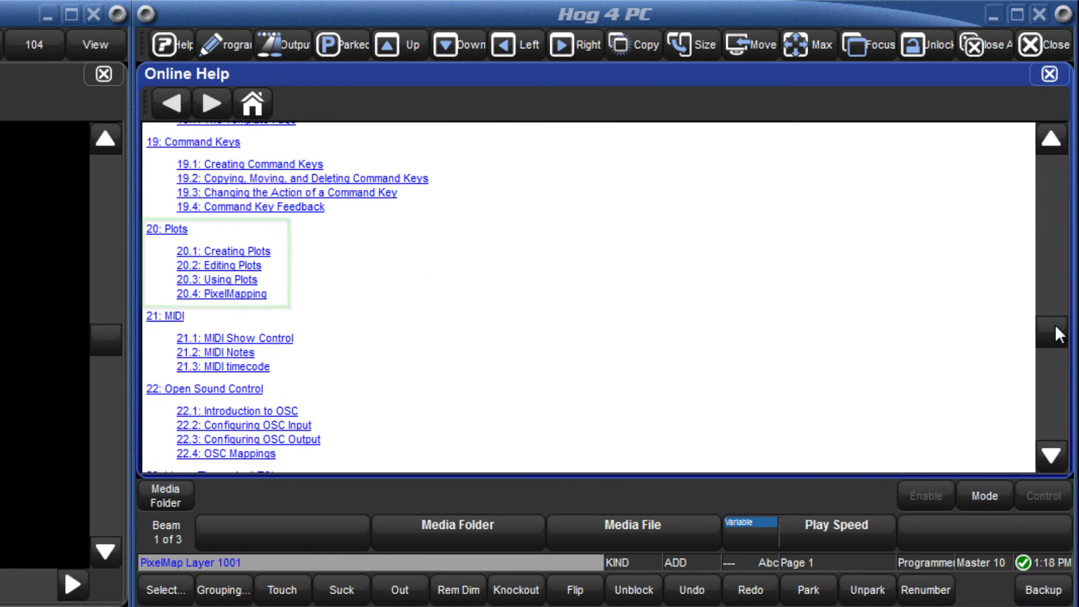
click(258, 293)
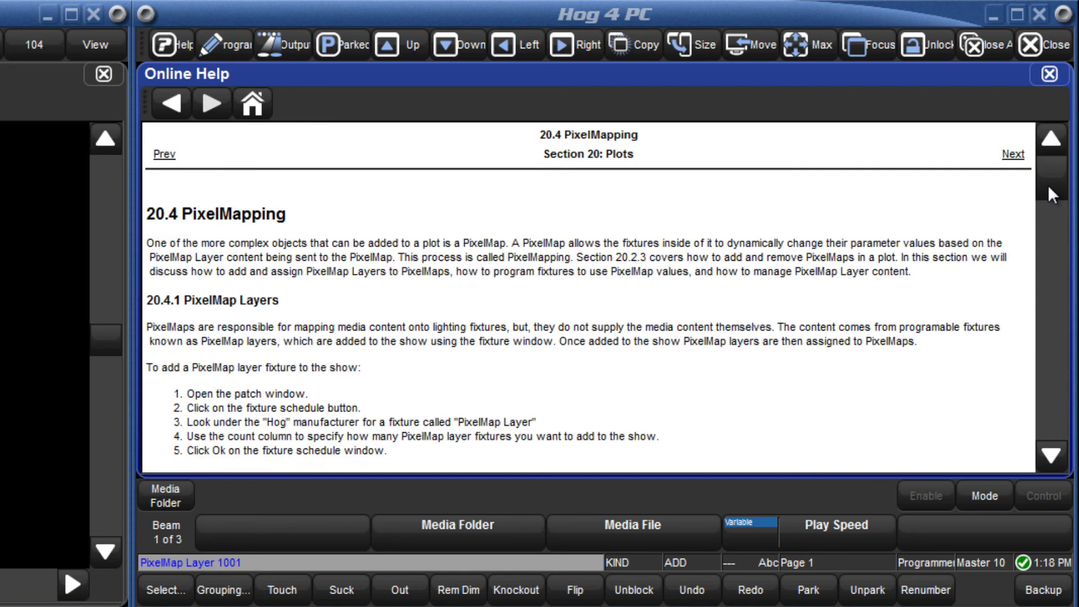
drag(1049, 187, 1054, 387)
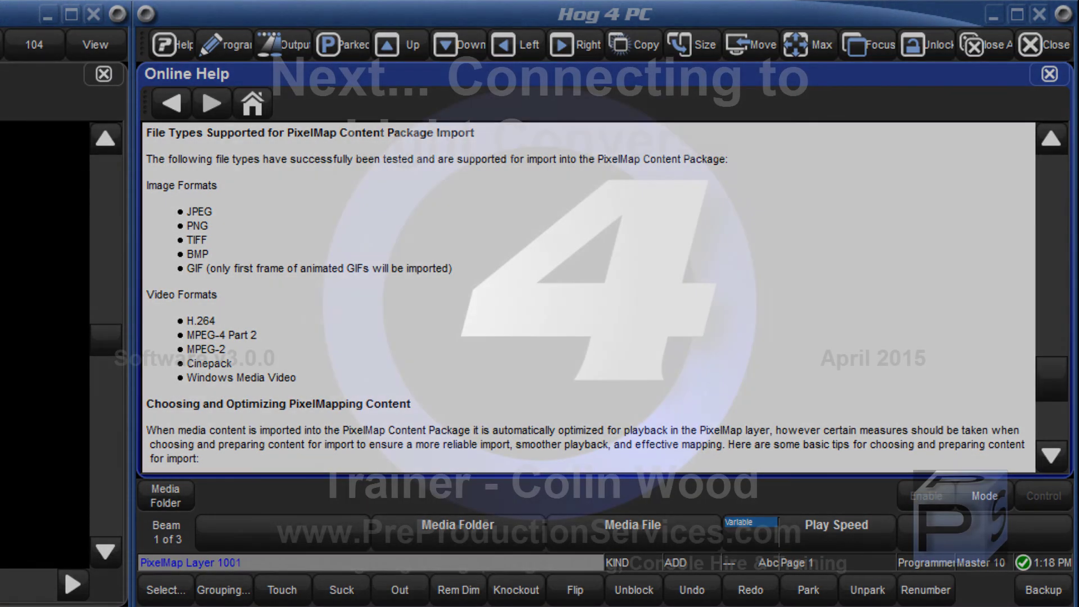